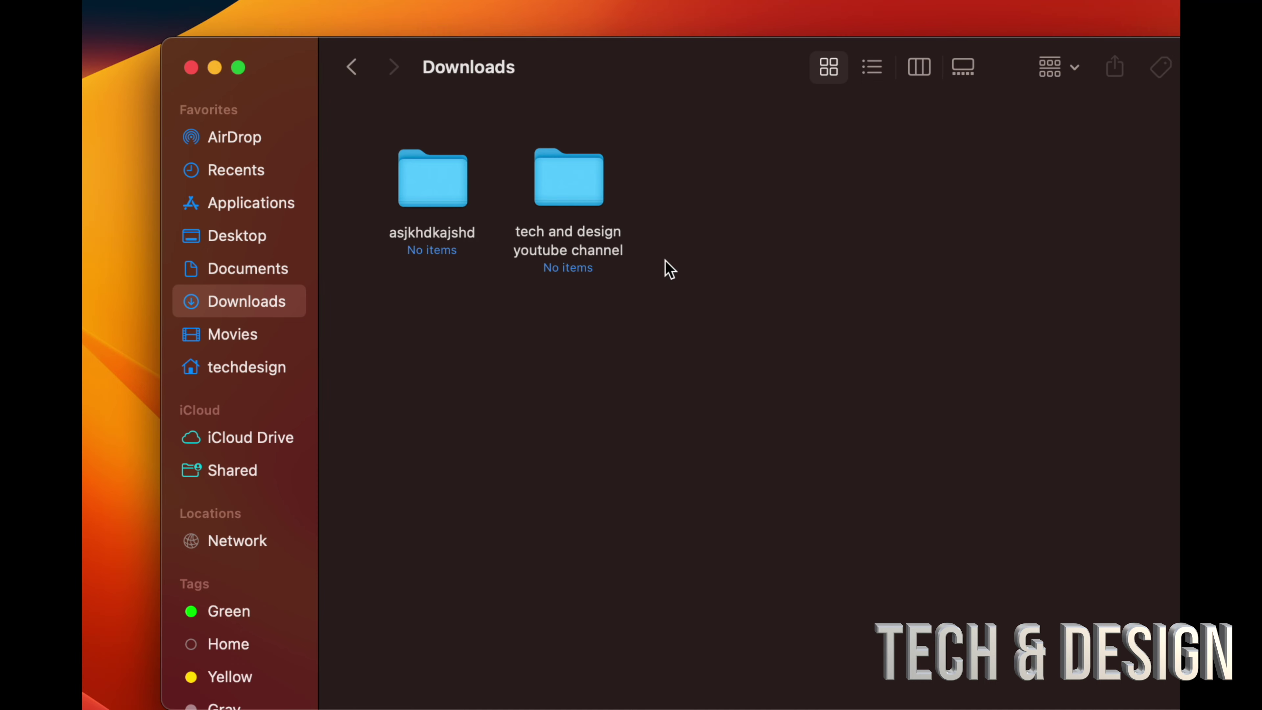
- Move the 'tech and design youtube channel' folder from Downloads to the Trash
{"action": "left_click", "coordinate": [589, 195]}
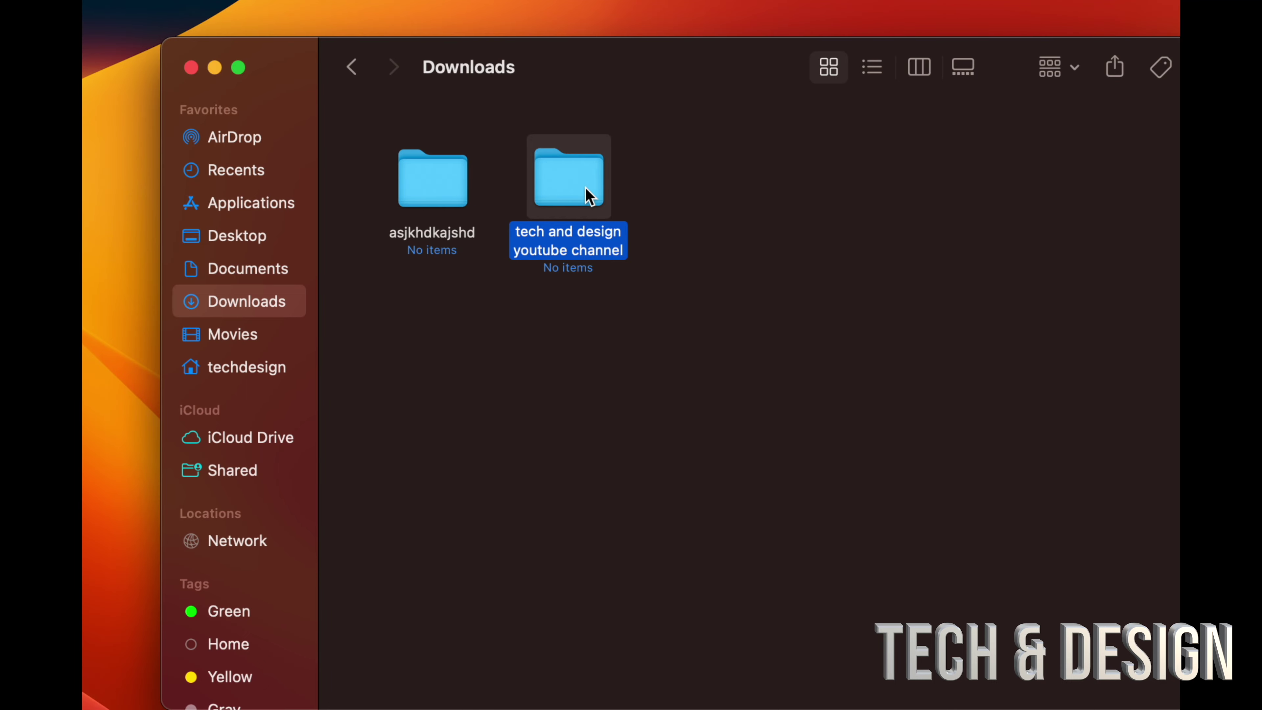
{"action": "key", "text": "super+BackSpace"}
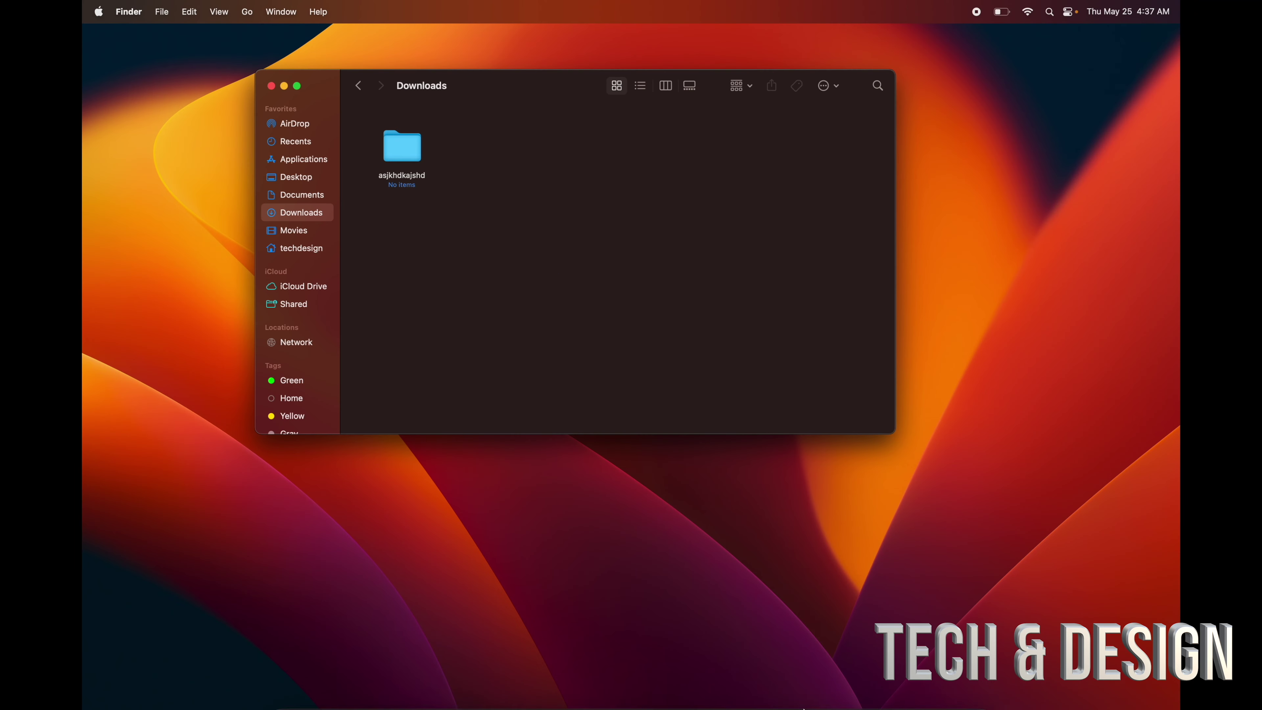
- Empty the Trash from its Dock menu and confirm the permanent deletion
{"action": "mouse_move", "coordinate": [974, 684]}
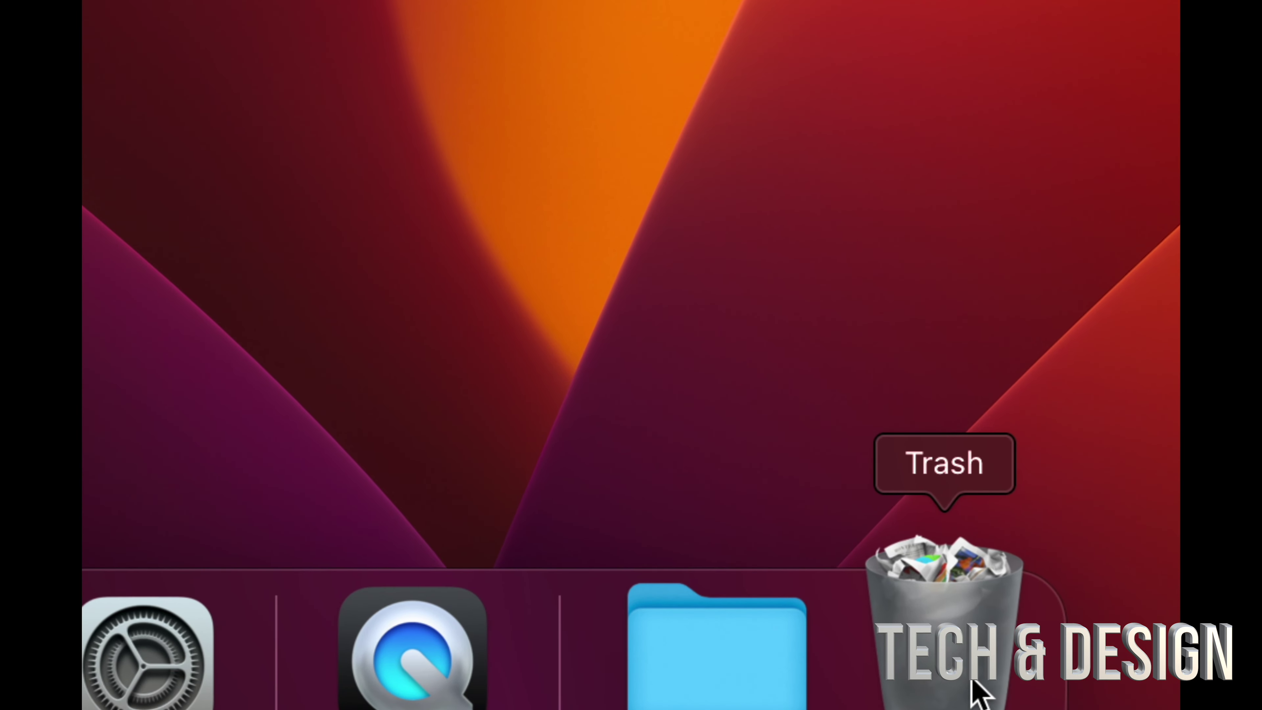
{"action": "right_click", "coordinate": [972, 682]}
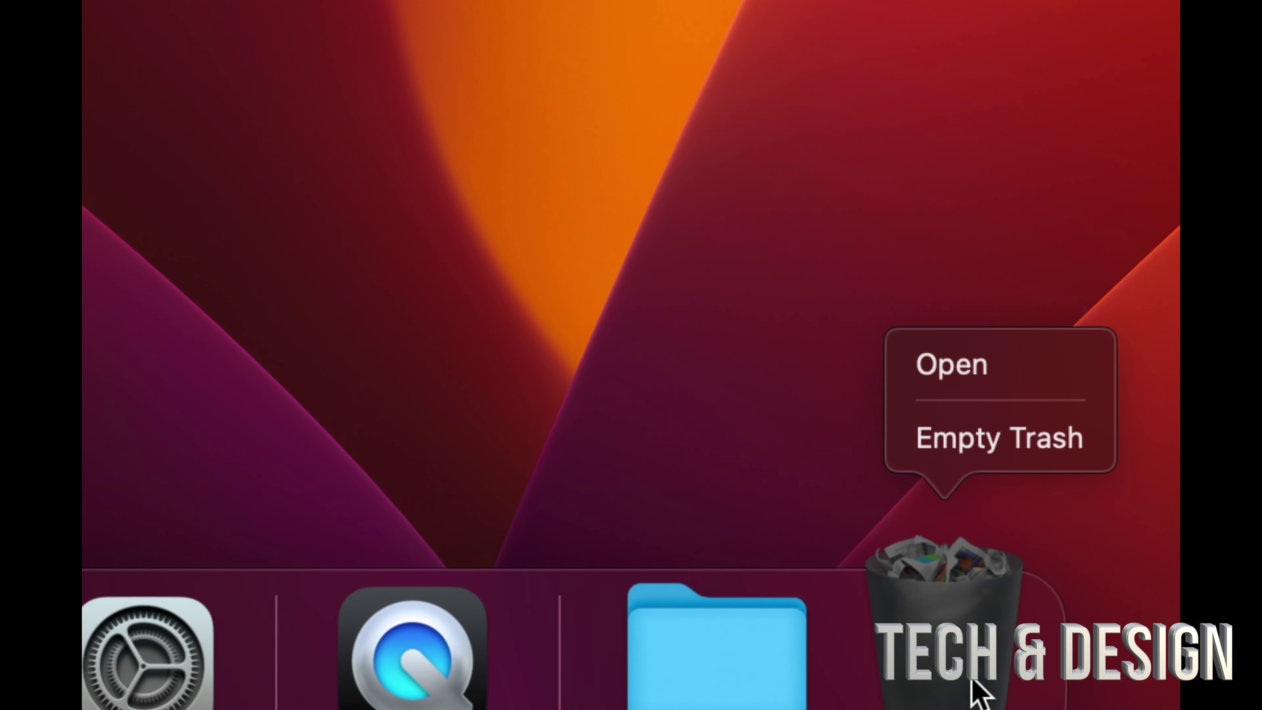
{"action": "left_click", "coordinate": [986, 450]}
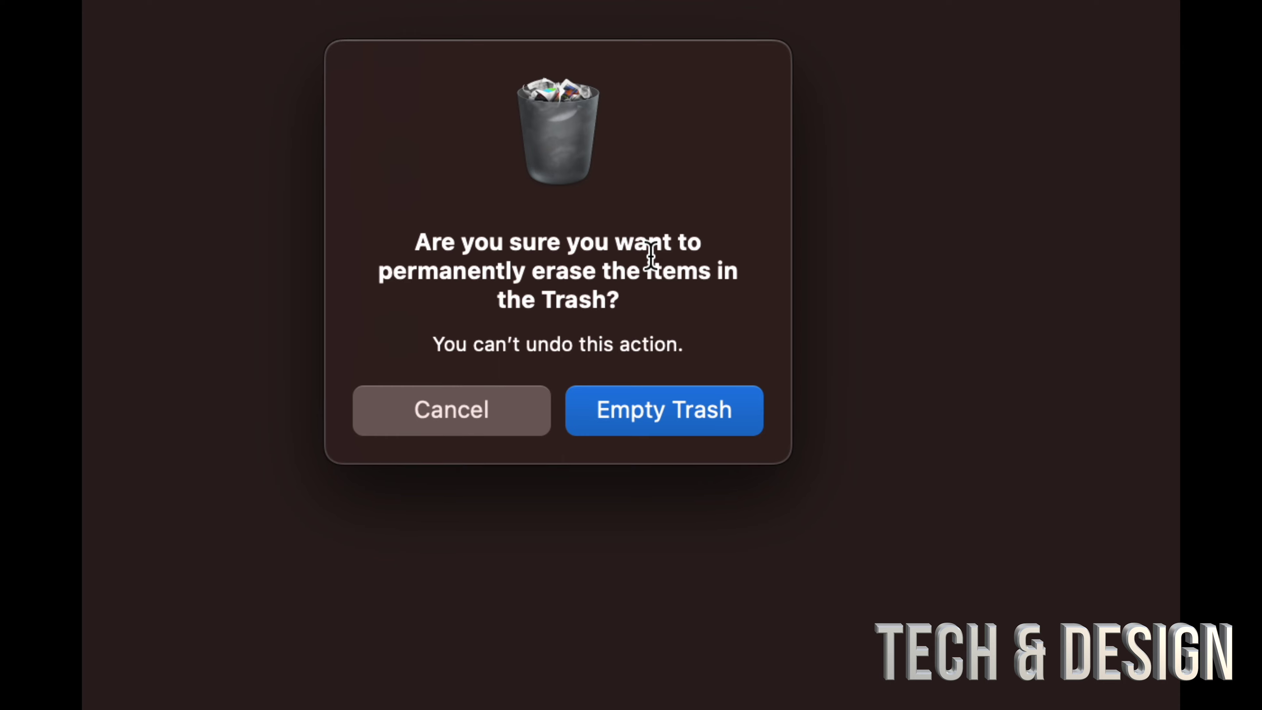
{"action": "left_click", "coordinate": [638, 410]}
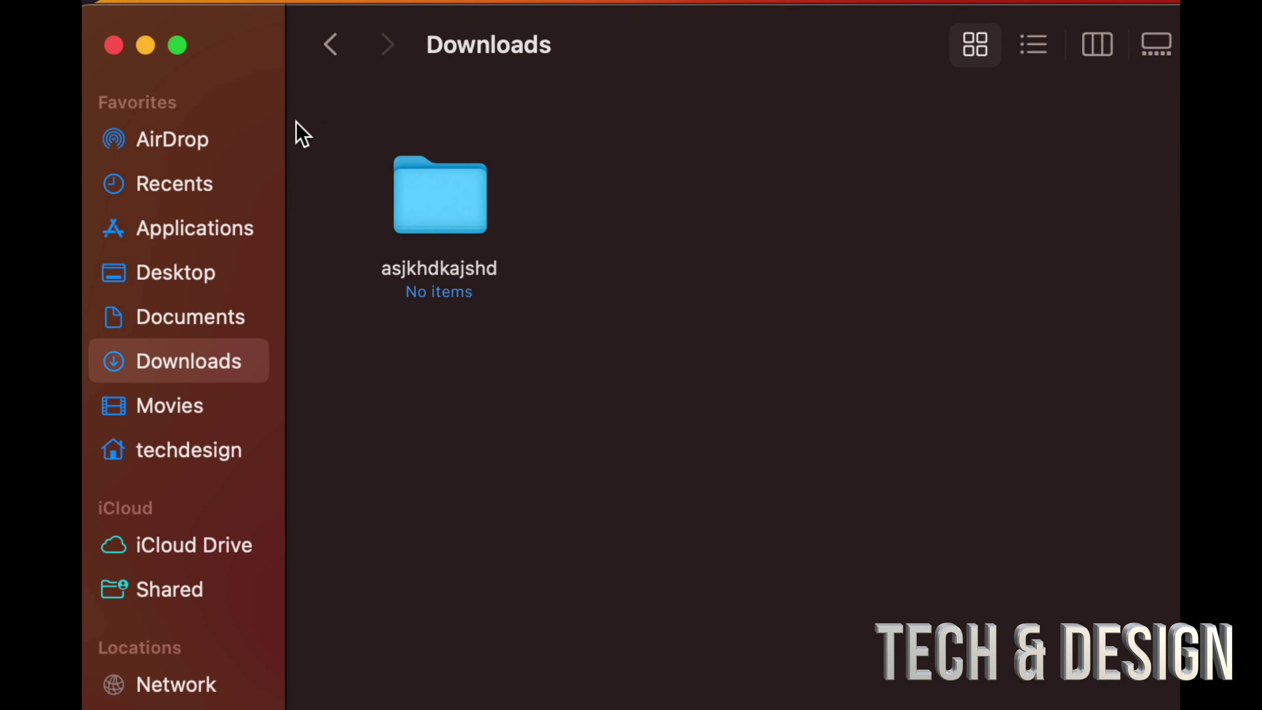
- Open Get Info for the asjkhdkajshd folder with Sharing & Permissions expanded
{"action": "right_click", "coordinate": [603, 204]}
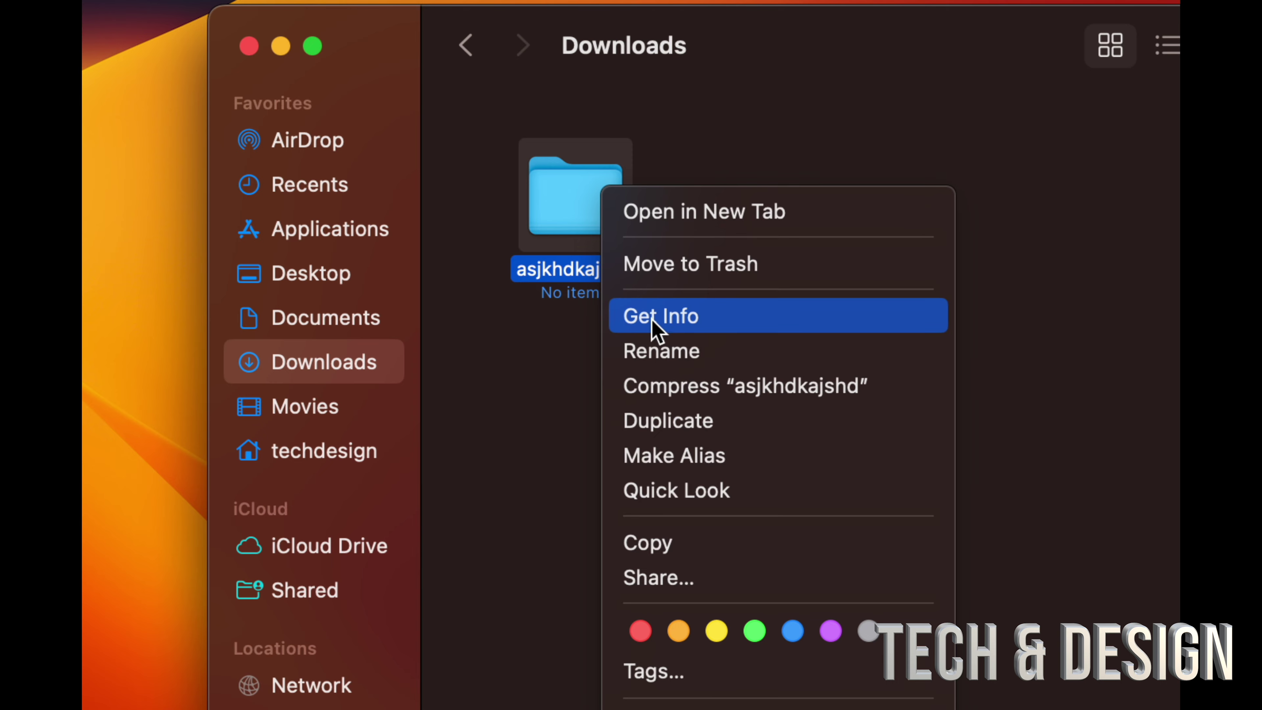
{"action": "left_click", "coordinate": [677, 320]}
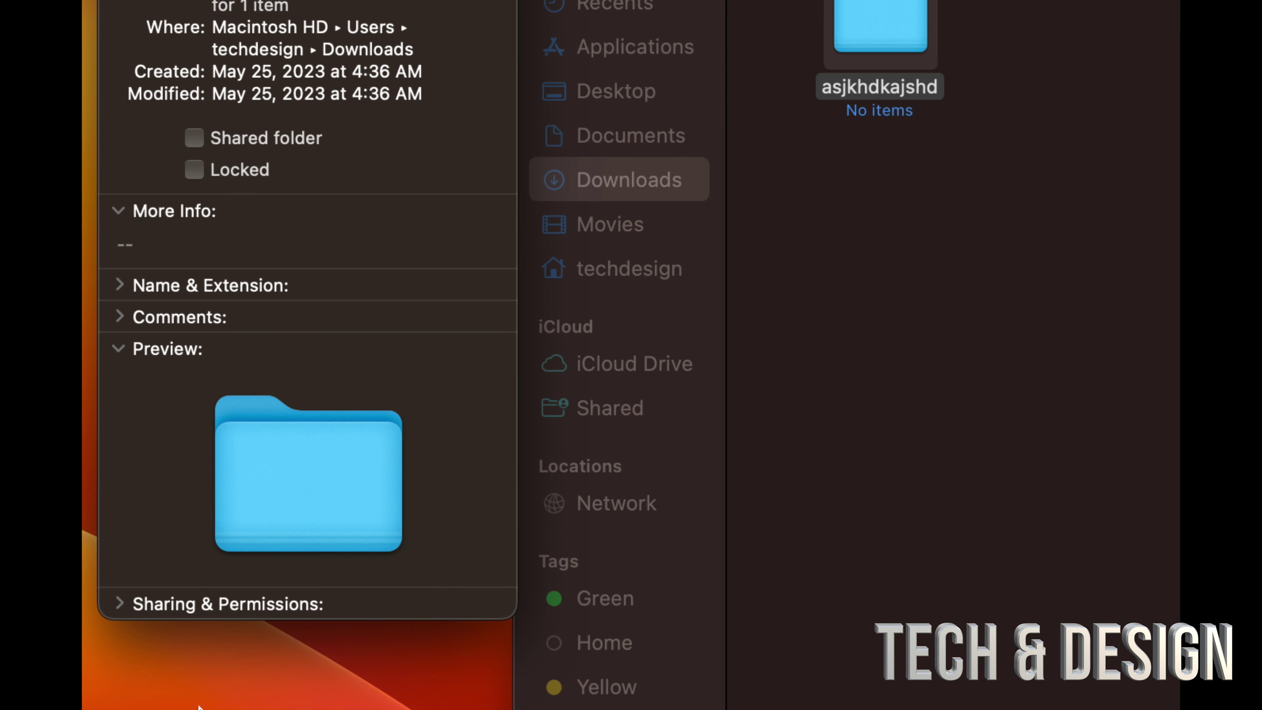
{"action": "left_click", "coordinate": [119, 604]}
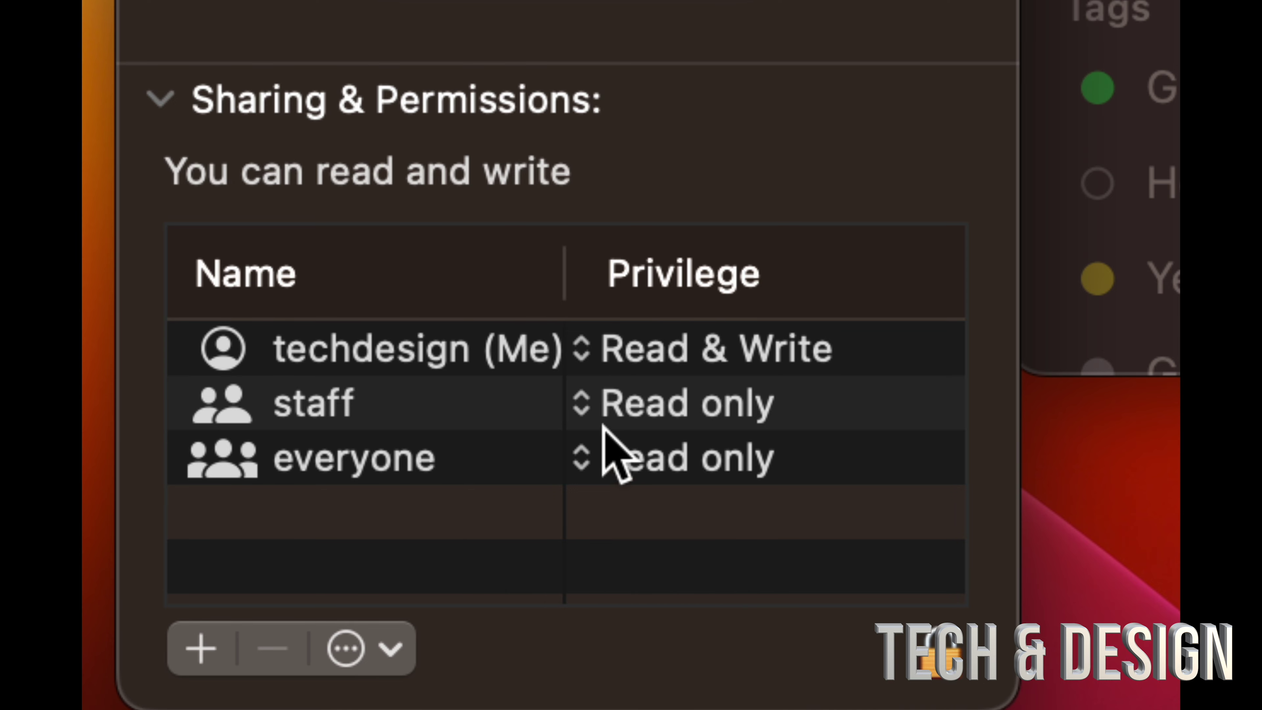
- Set the staff and everyone groups' privileges to Read & Write
{"action": "left_click", "coordinate": [578, 401]}
{"action": "left_click", "coordinate": [437, 351]}
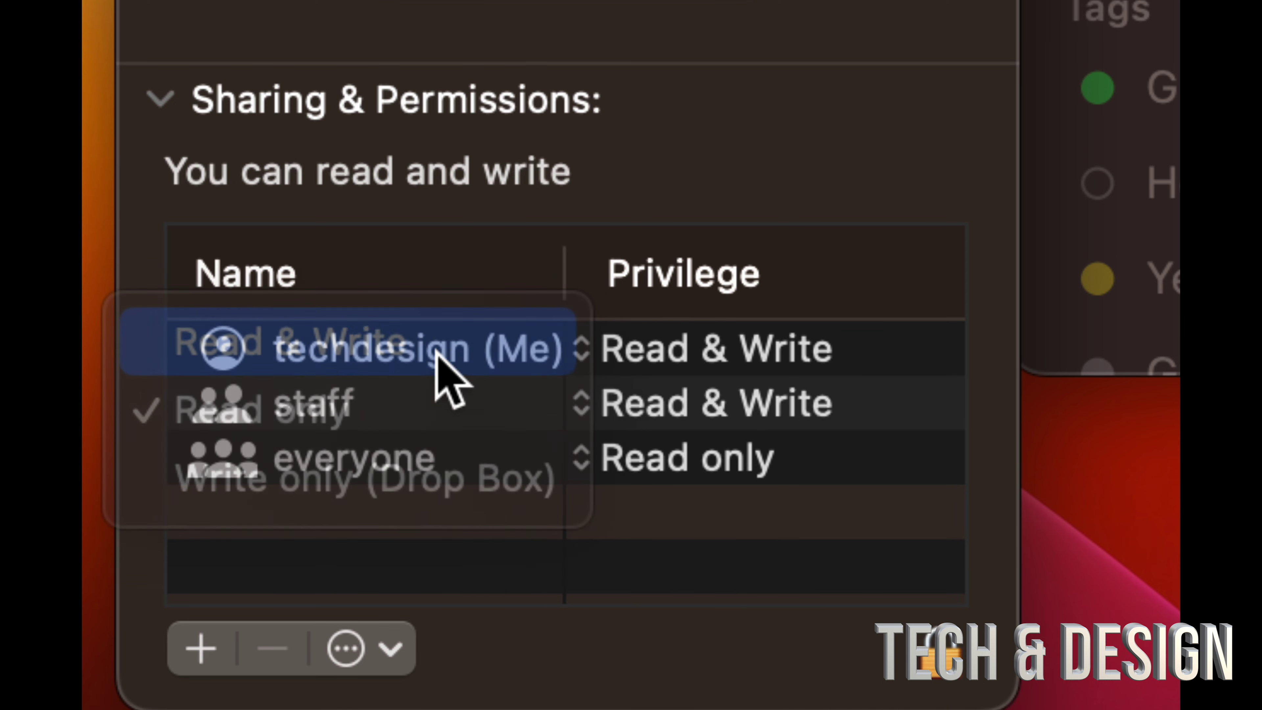
{"action": "left_click", "coordinate": [577, 445]}
{"action": "left_click", "coordinate": [492, 427]}
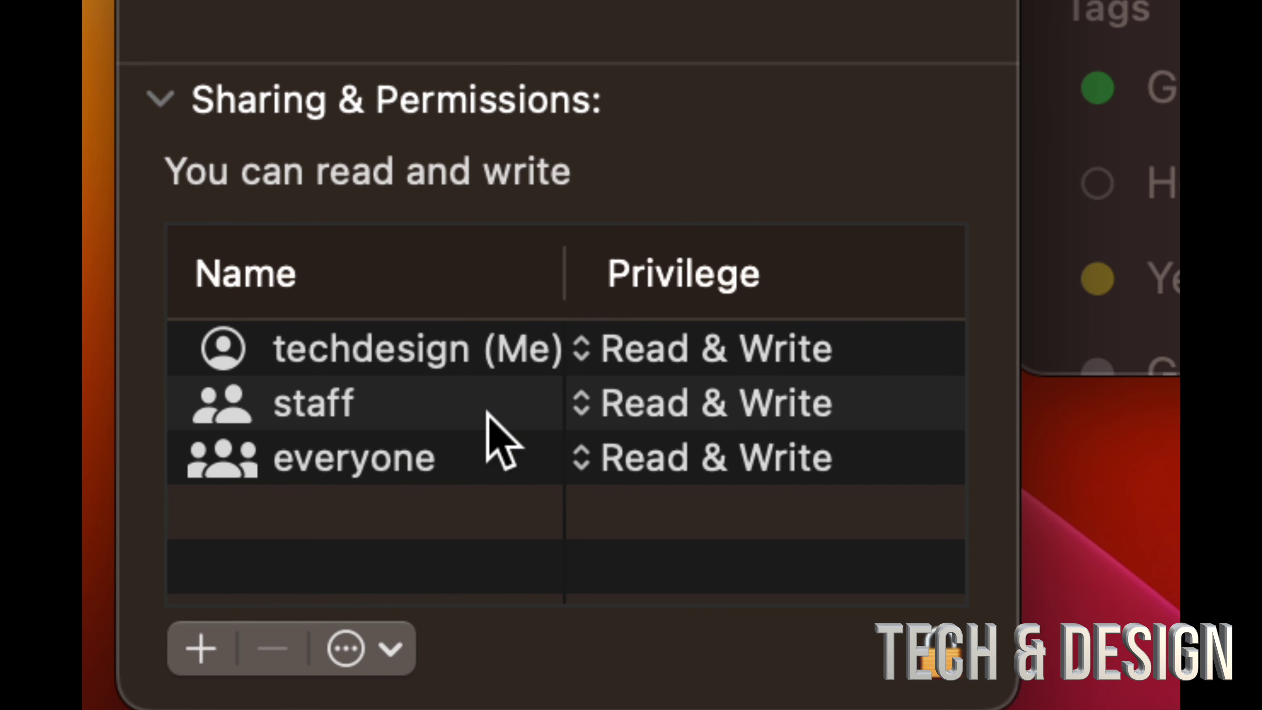
- Keep your own privilege at Read & Write, then close the Info window
{"action": "left_click", "coordinate": [579, 351]}
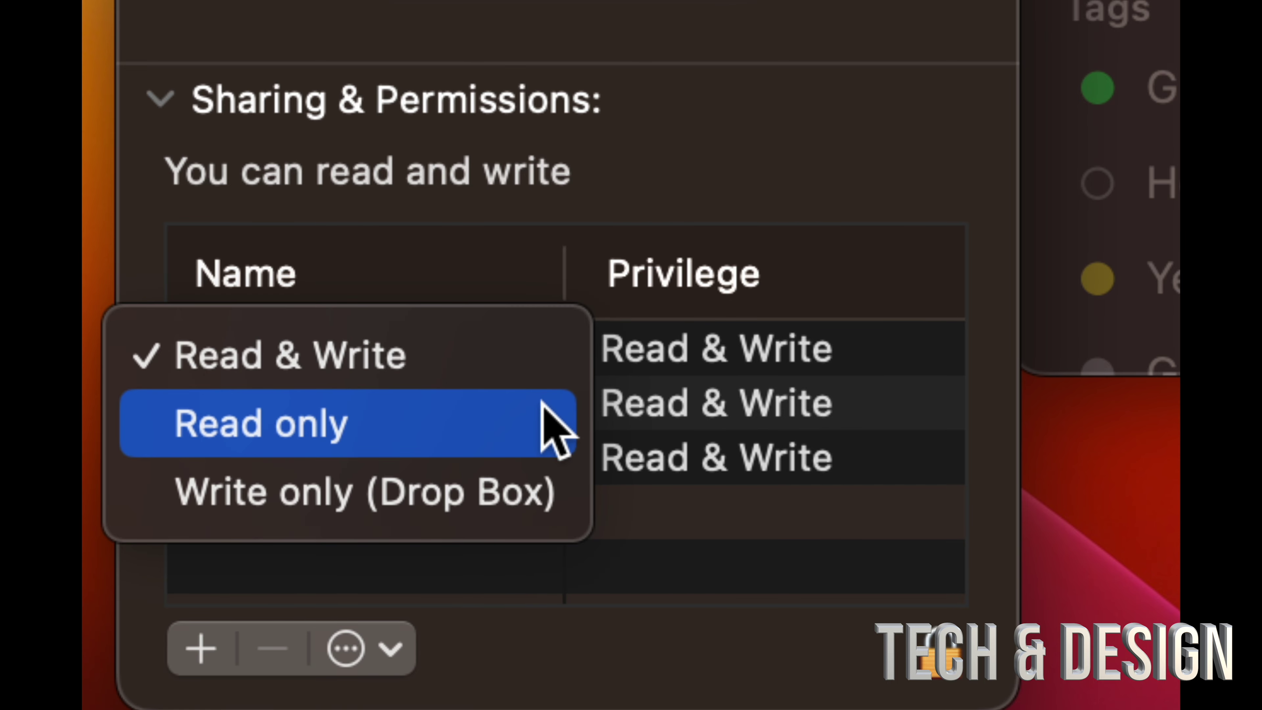
{"action": "left_click", "coordinate": [544, 422]}
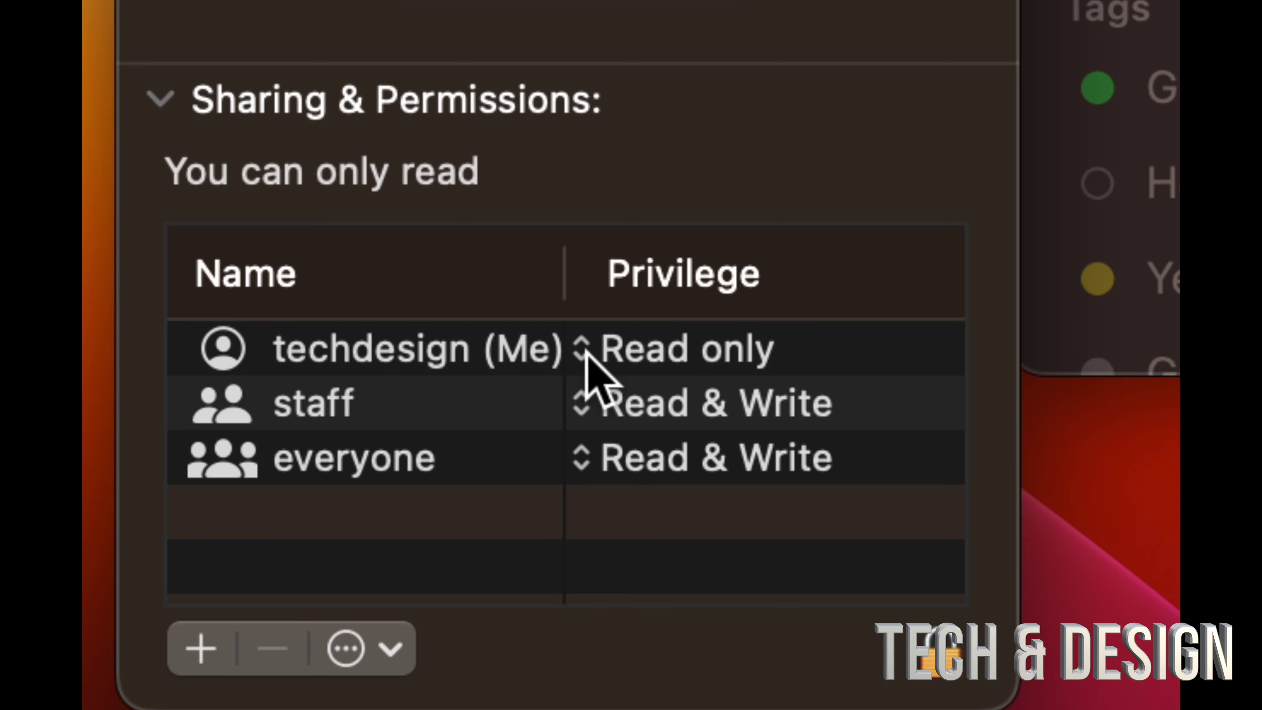
{"action": "left_click", "coordinate": [586, 351]}
{"action": "left_click", "coordinate": [461, 301]}
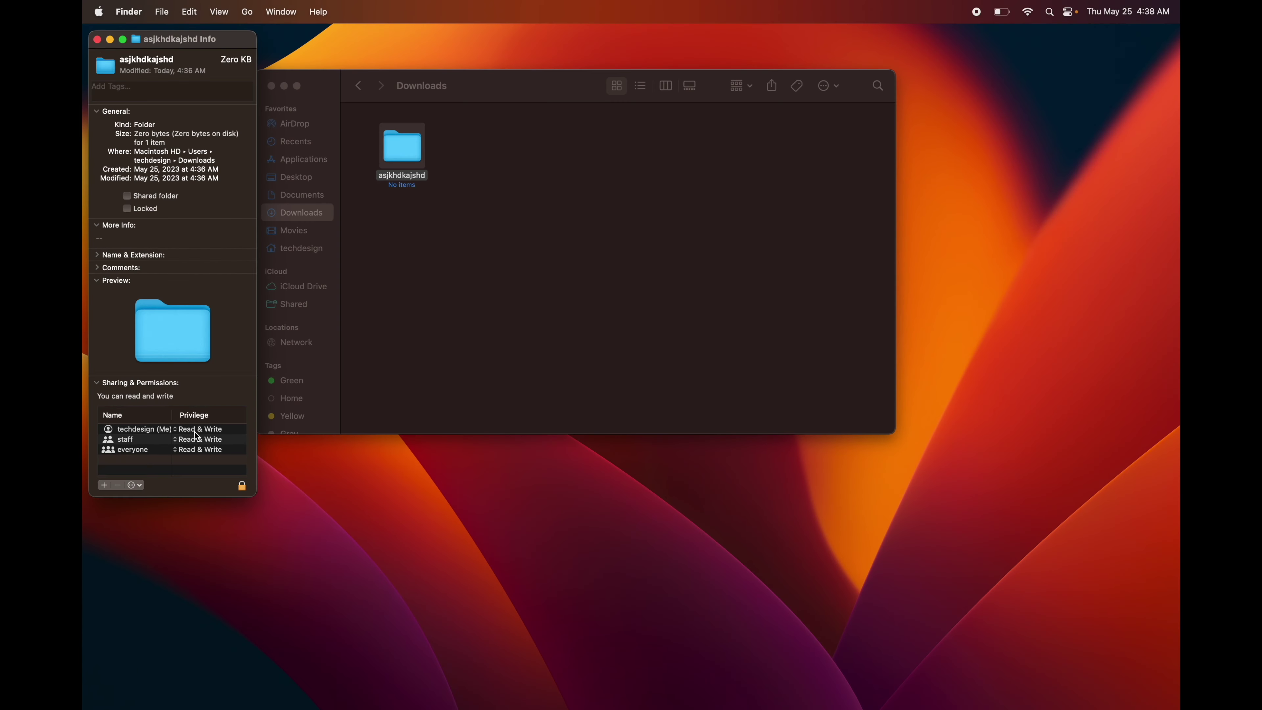
{"action": "left_click", "coordinate": [99, 48]}
{"action": "left_click", "coordinate": [467, 146]}
- Move the asjkhdkajshd folder to the Trash
{"action": "left_click", "coordinate": [416, 147]}
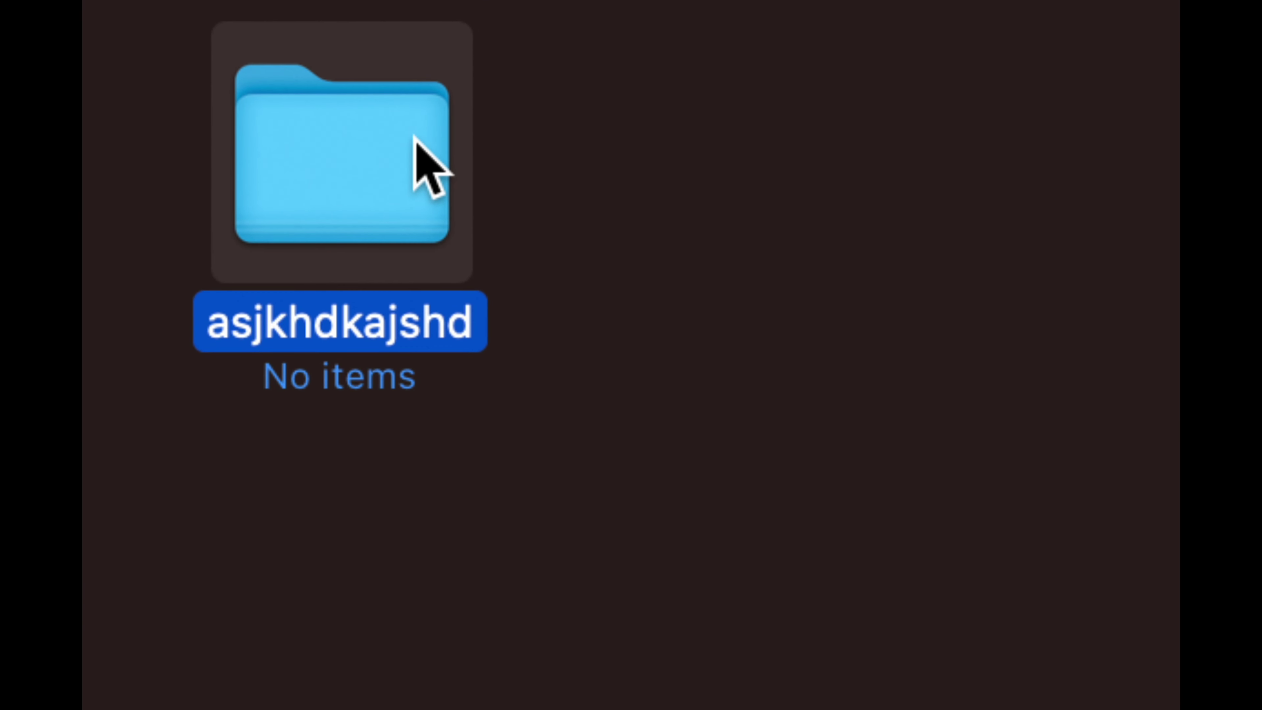
{"action": "right_click", "coordinate": [413, 137]}
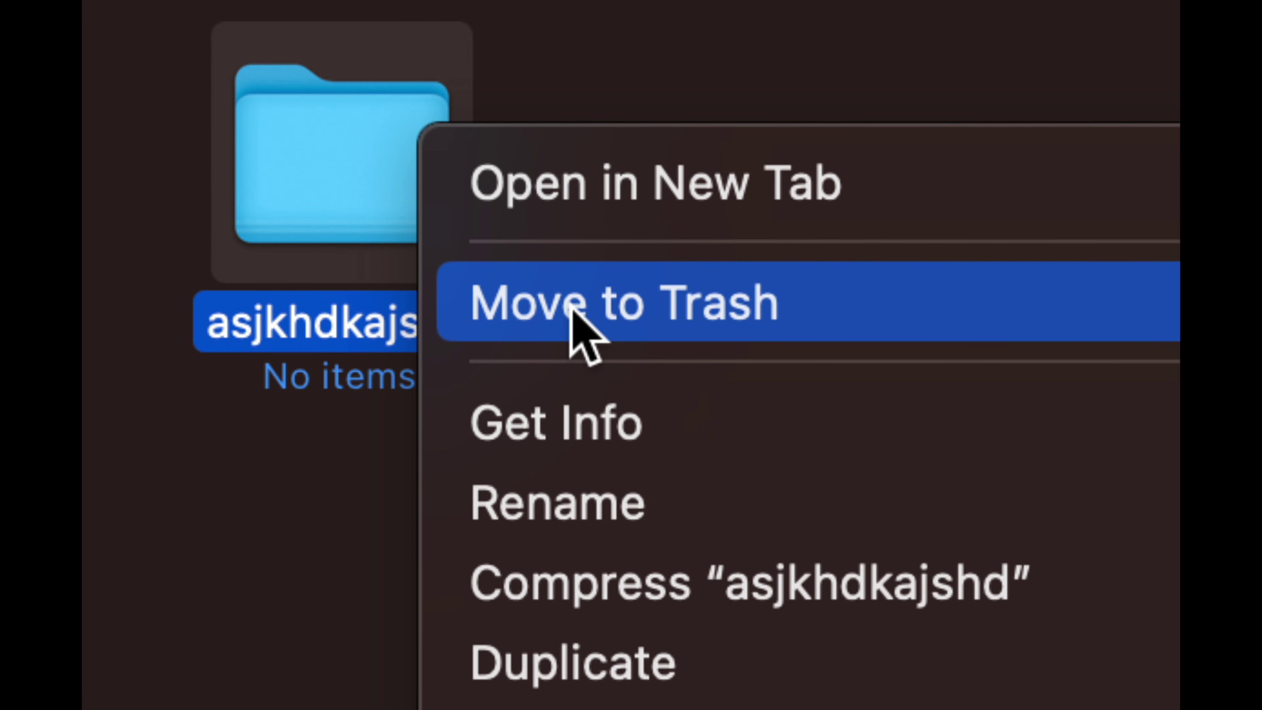
{"action": "left_click", "coordinate": [887, 324]}
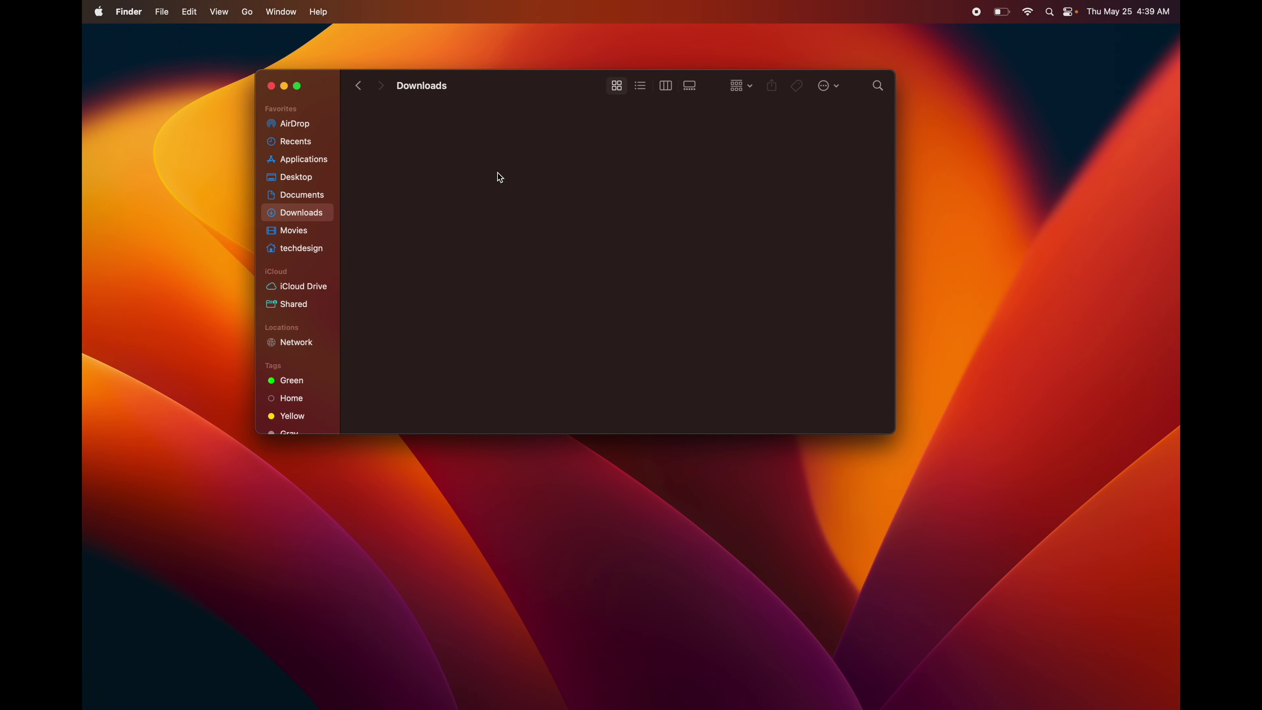
- Open the Trash from the Dock, empty it permanently, and go to Applications
{"action": "mouse_move", "coordinate": [814, 698]}
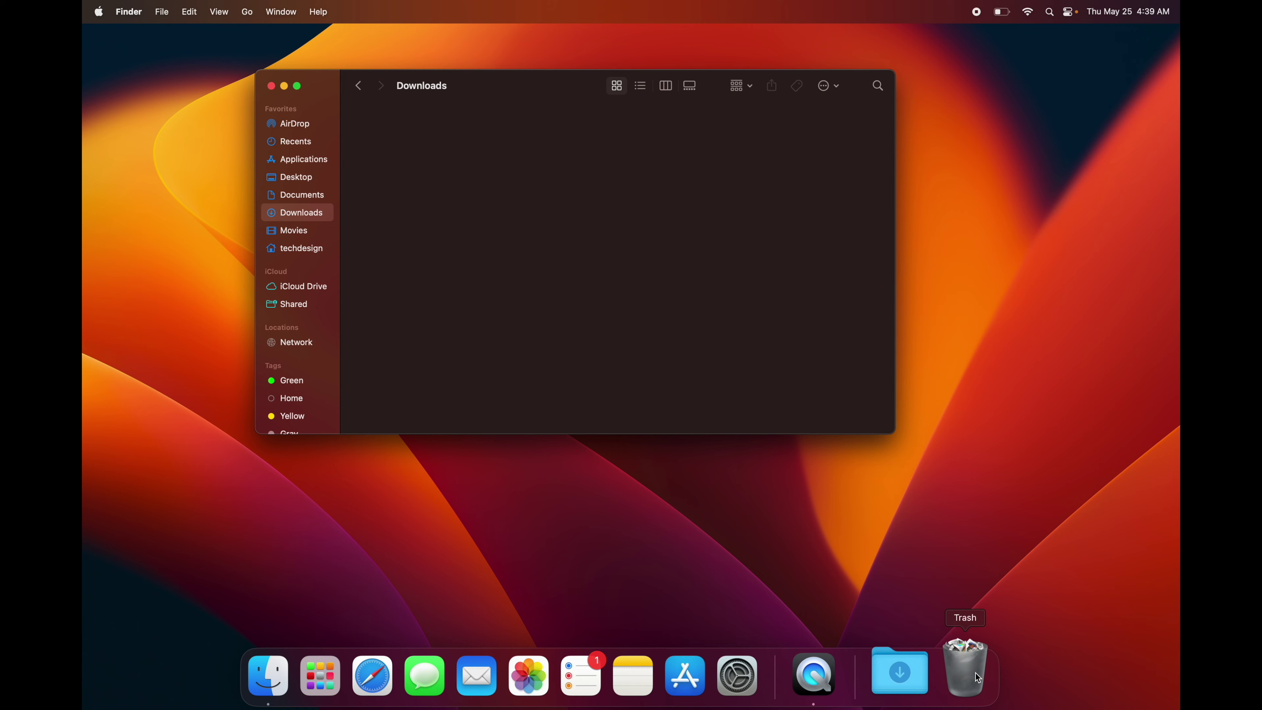
{"action": "left_click", "coordinate": [966, 671]}
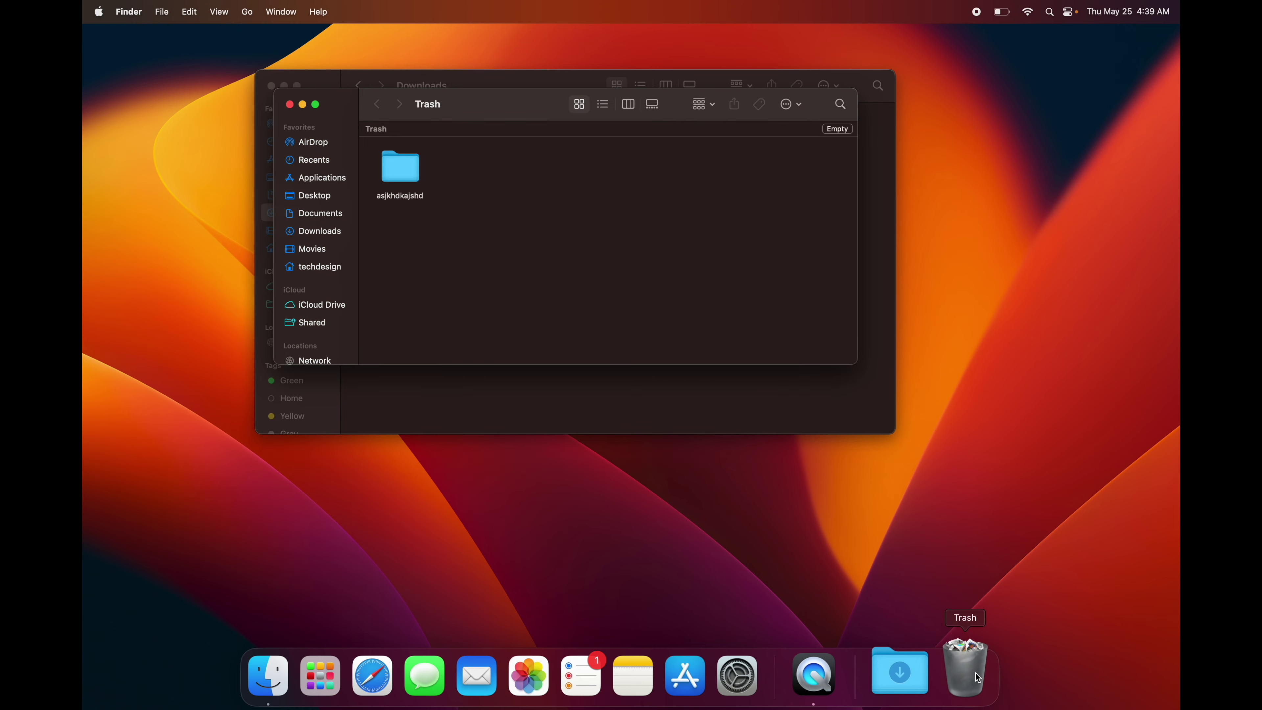
{"action": "left_click_drag", "start_coordinate": [509, 115], "coordinate": [524, 198]}
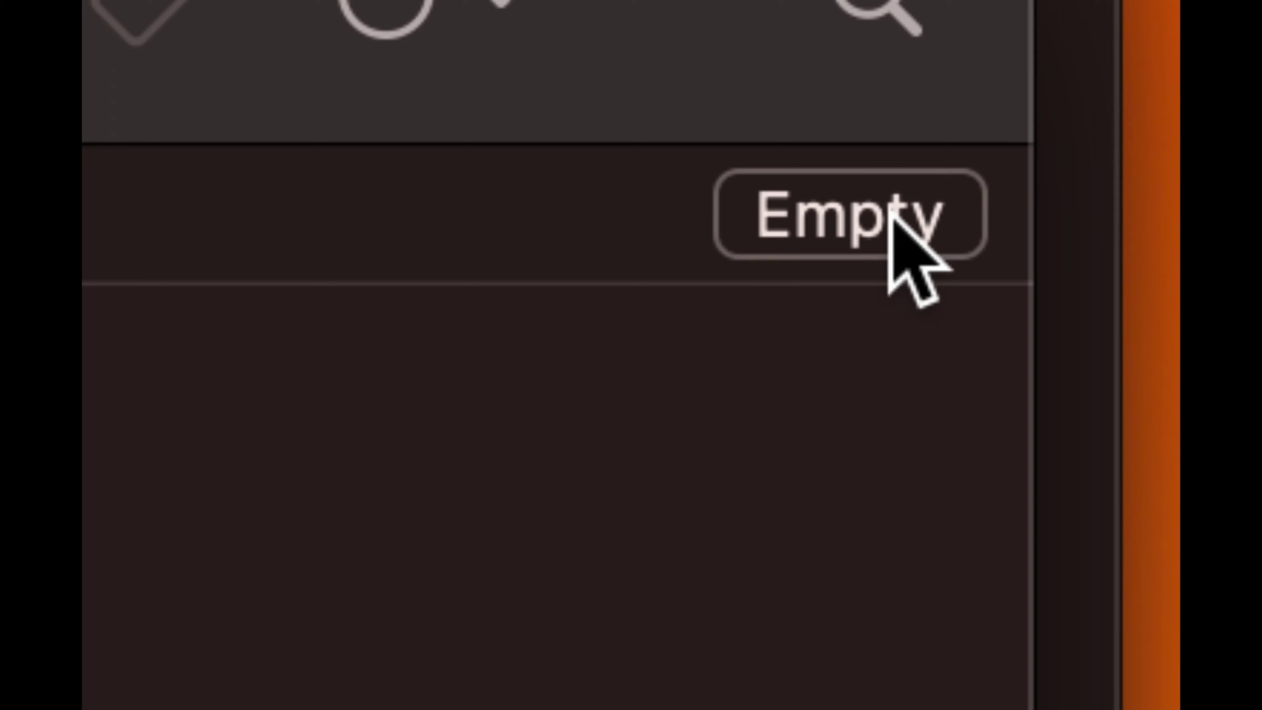
{"action": "left_click", "coordinate": [888, 211]}
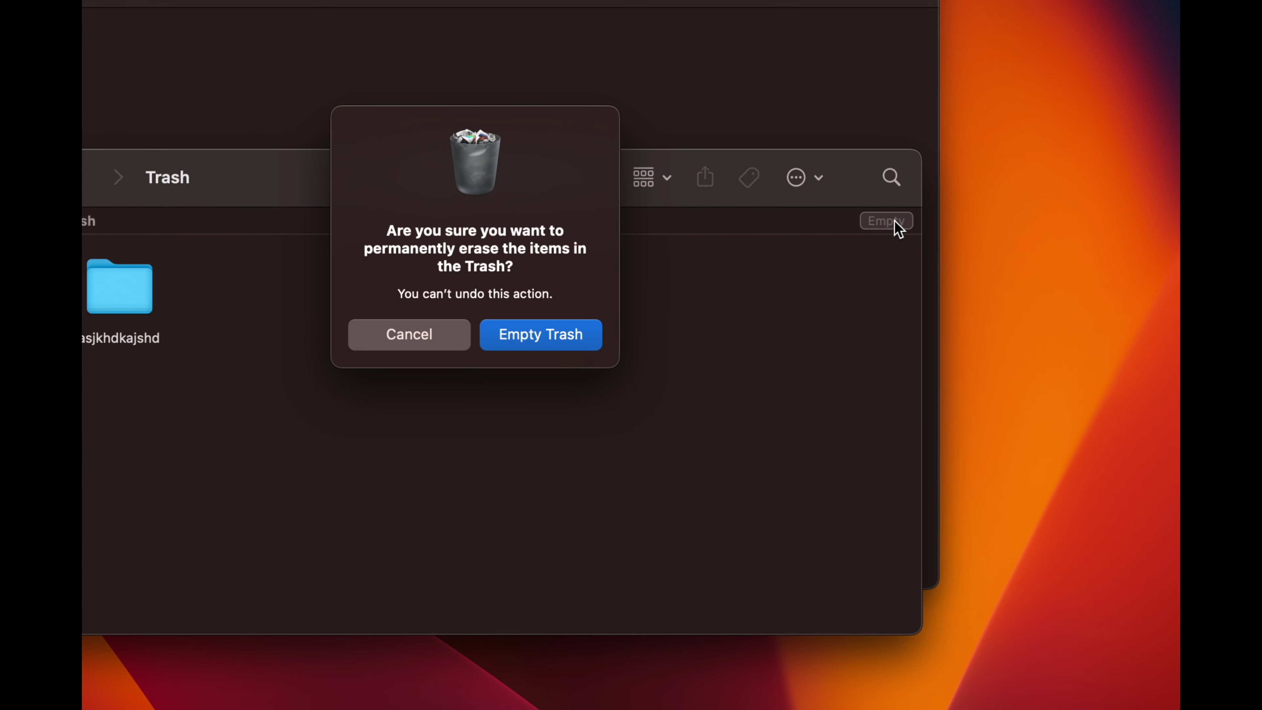
{"action": "left_click", "coordinate": [545, 329]}
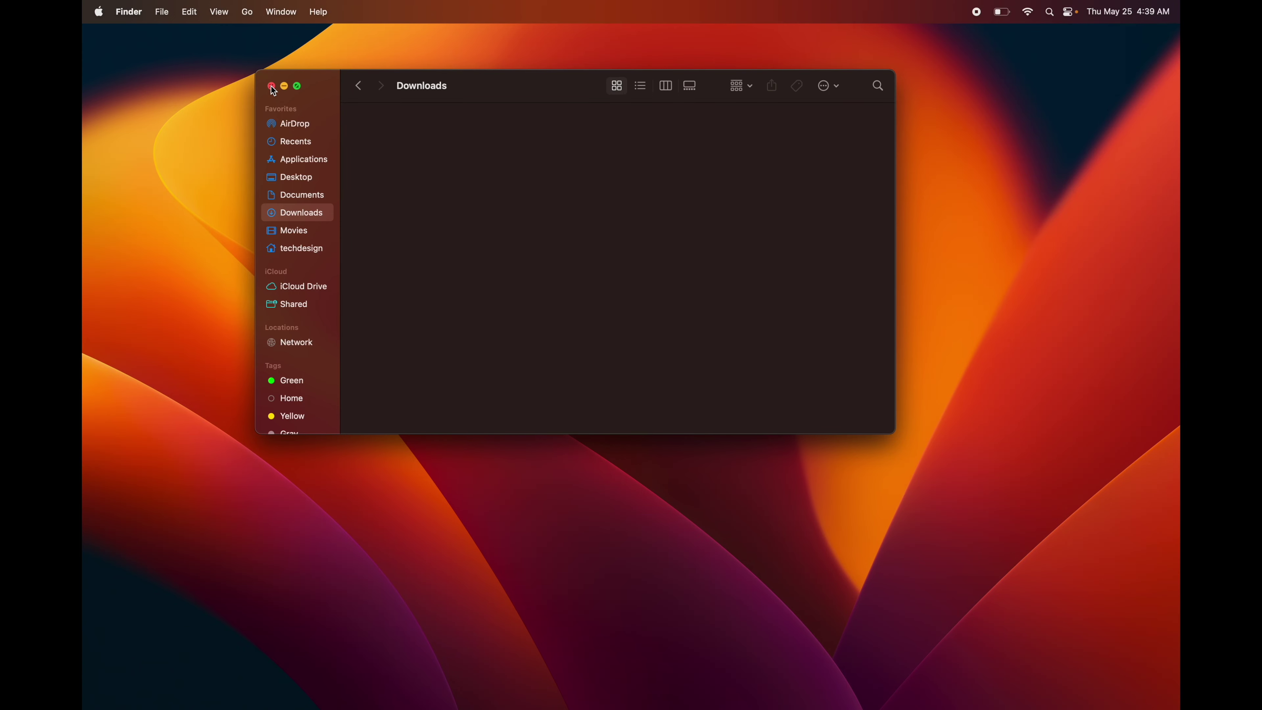
{"action": "left_click", "coordinate": [315, 160]}
- Allow downloads from downloads.pdfexpert.com and open PDF Expert Installer from Safari's downloads
{"action": "left_click_drag", "start_coordinate": [894, 432], "coordinate": [1011, 566]}
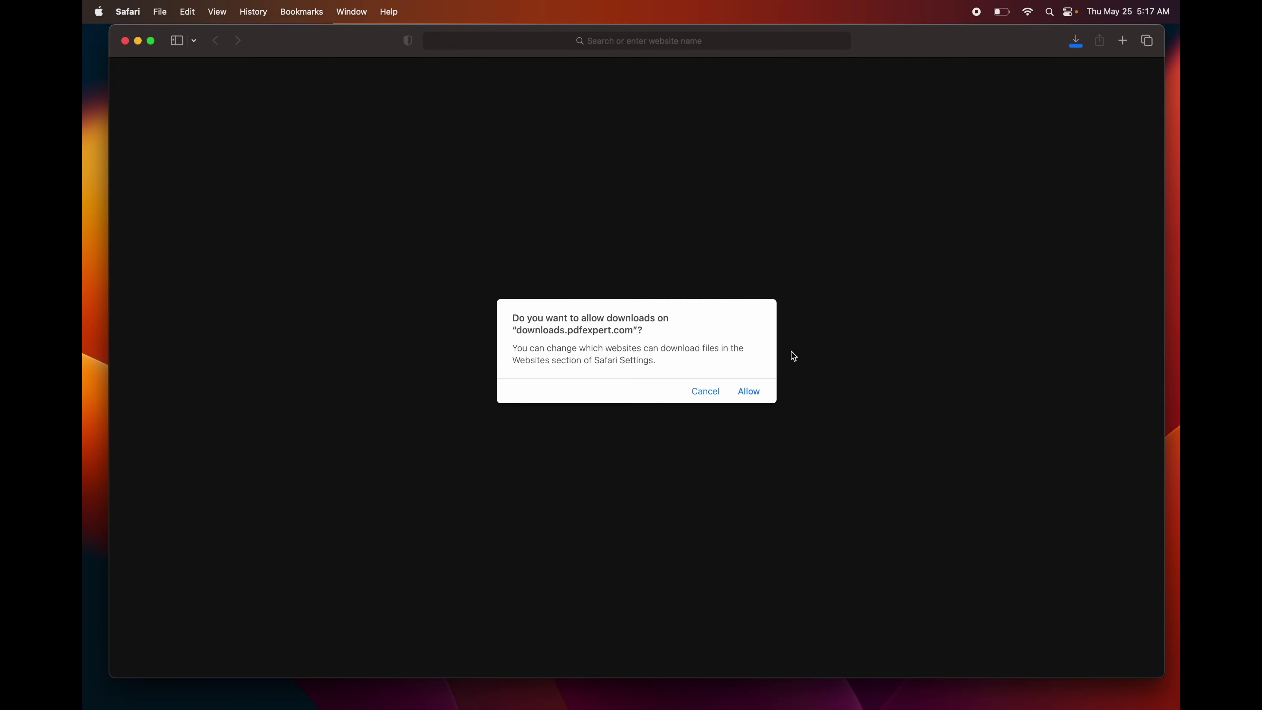
{"action": "left_click", "coordinate": [754, 392]}
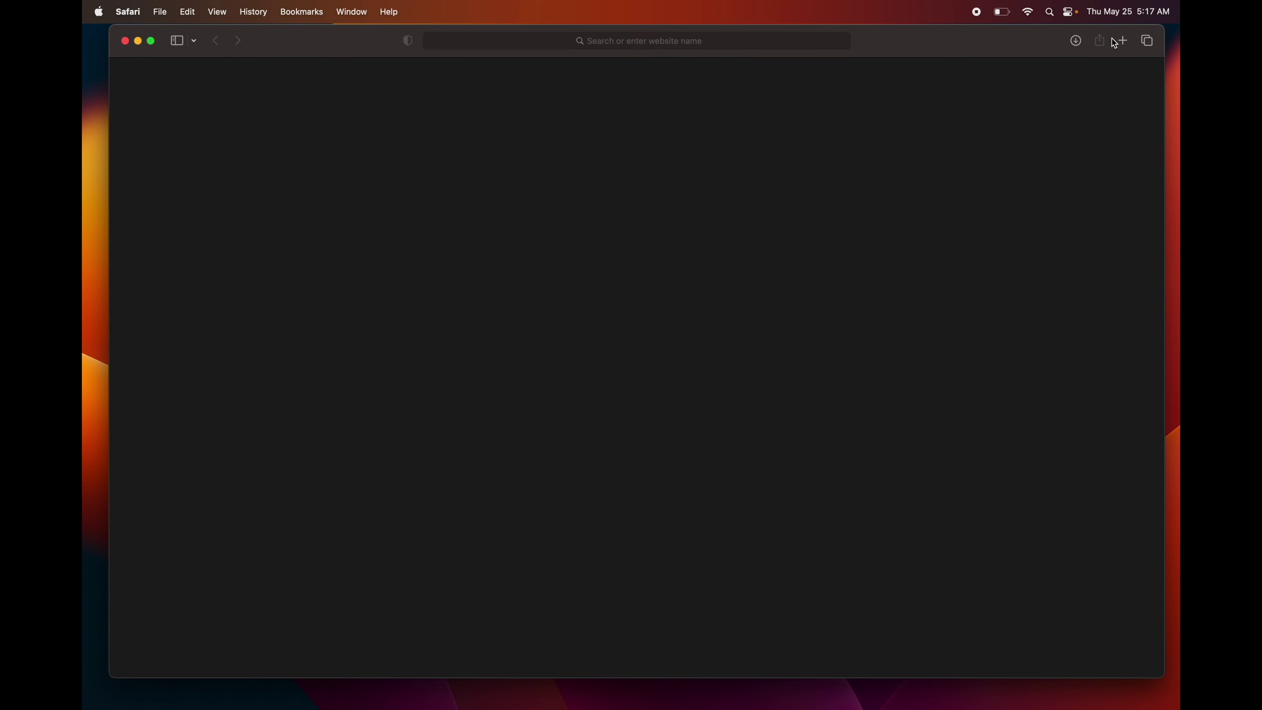
{"action": "left_click", "coordinate": [1075, 40]}
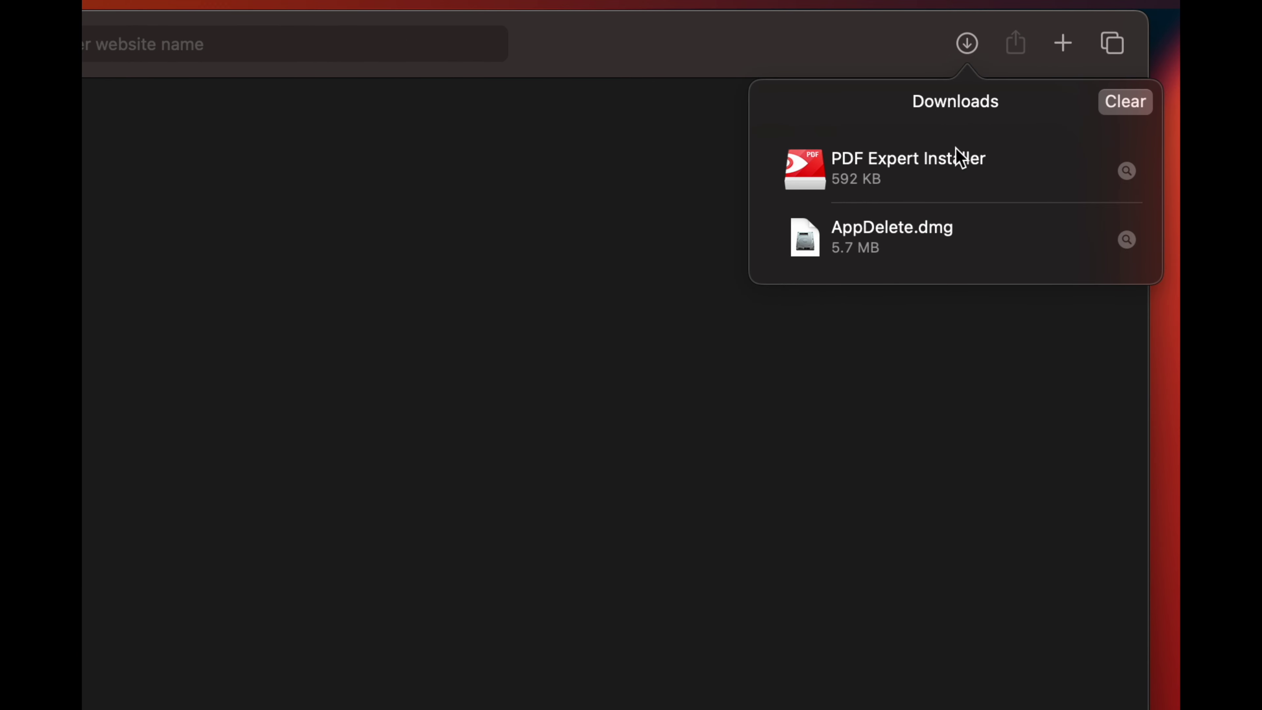
{"action": "left_click", "coordinate": [939, 155]}
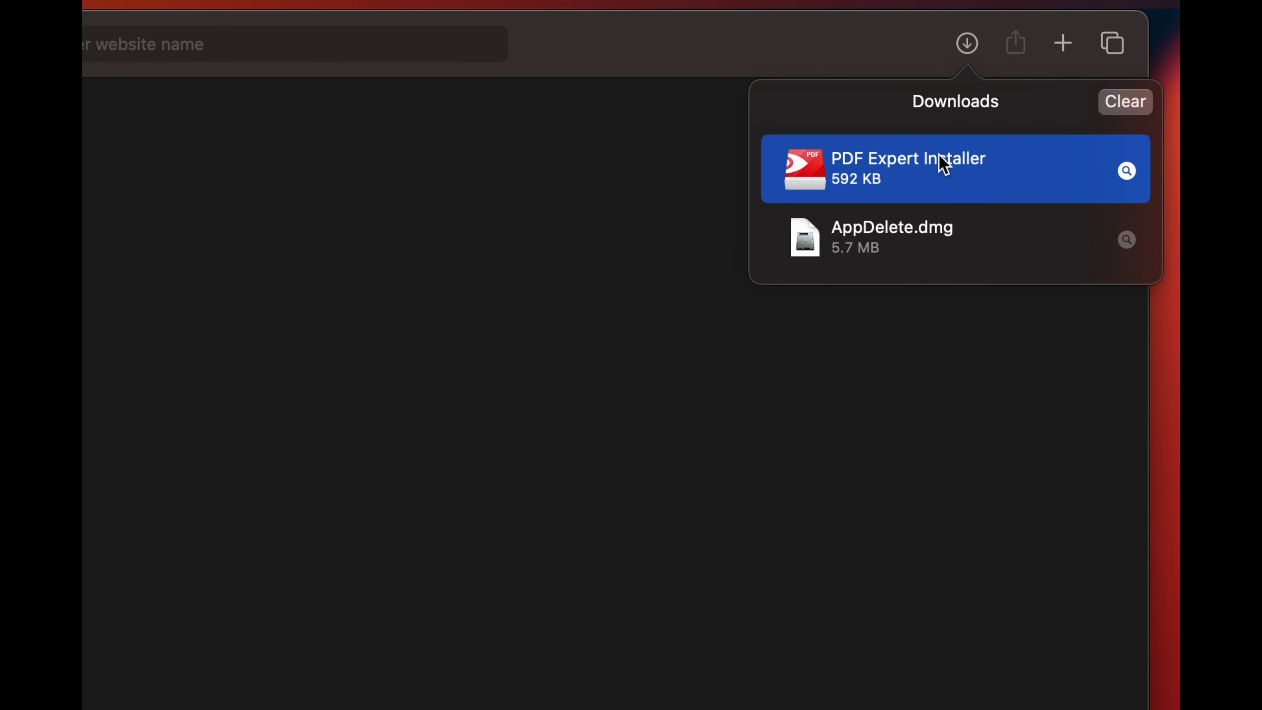
{"action": "double_click", "coordinate": [943, 164]}
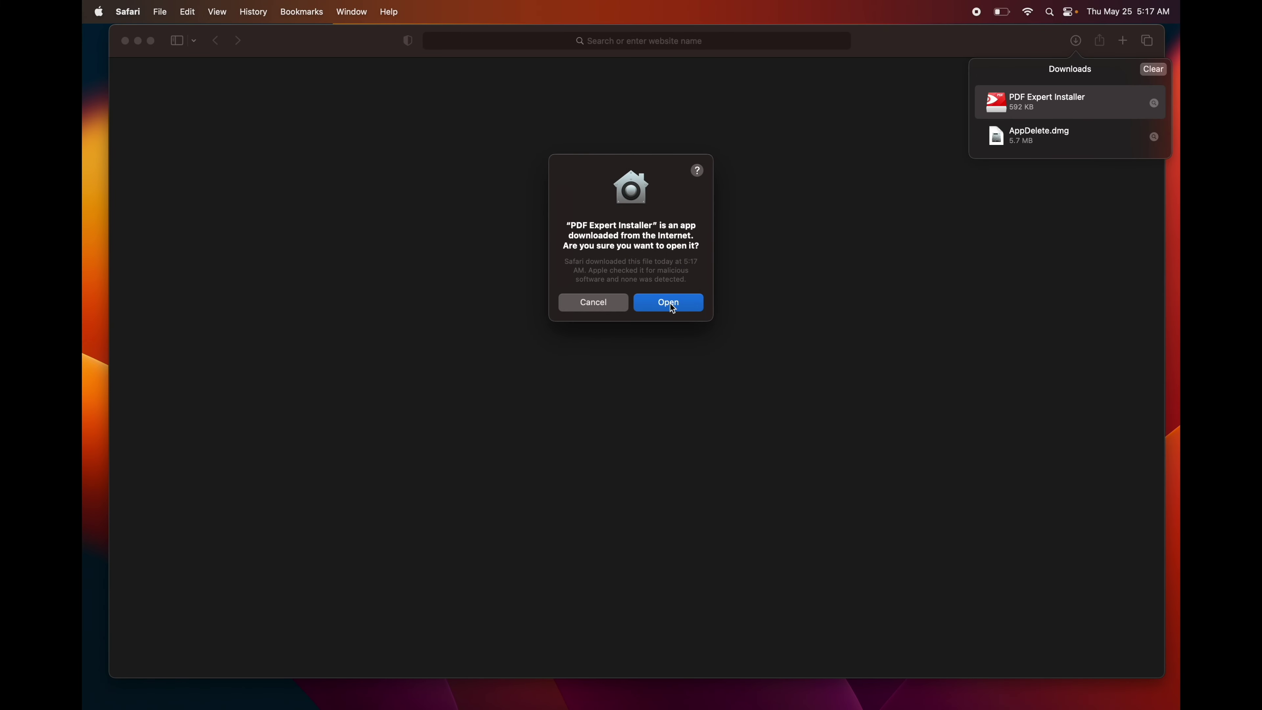
{"action": "left_click", "coordinate": [671, 305]}
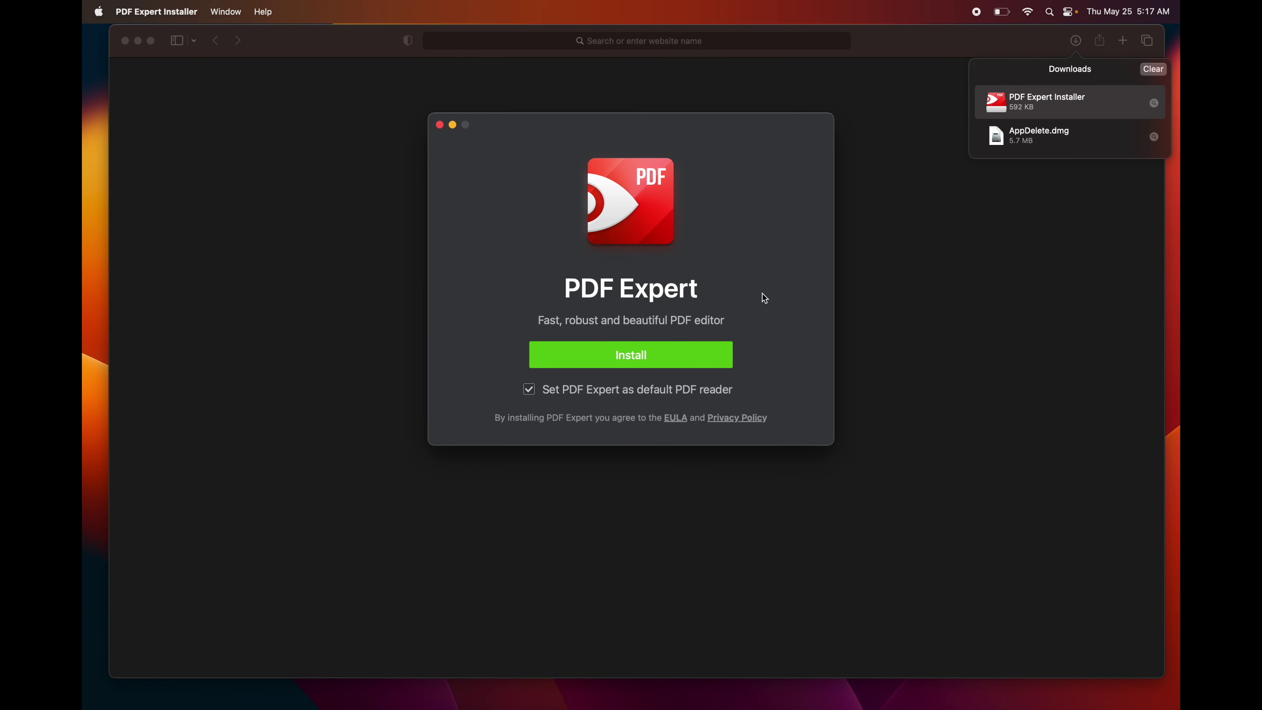
- Install PDF Expert with the green Install button, then go to Applications in Finder
{"action": "left_click", "coordinate": [659, 361]}
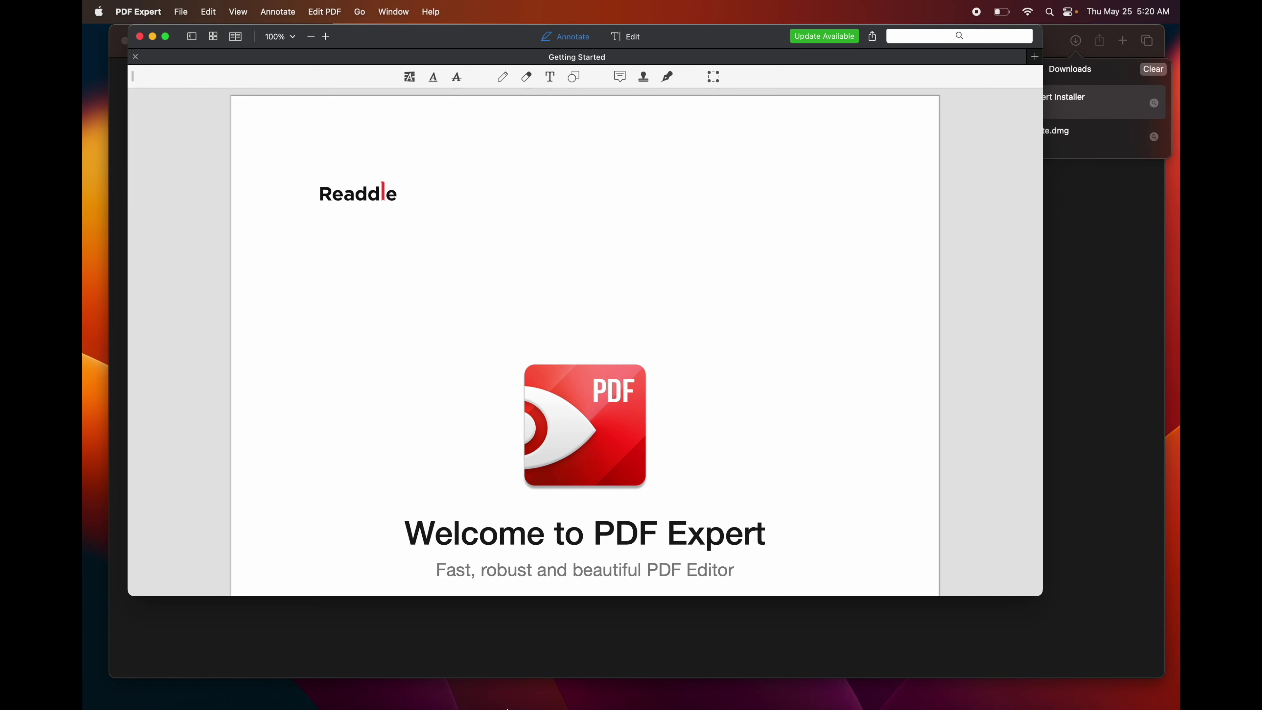
{"action": "left_click", "coordinate": [506, 666]}
- Scroll the Applications folder down to PDF Expert and launch it
{"action": "left_click_drag", "start_coordinate": [329, 151], "coordinate": [324, 171]}
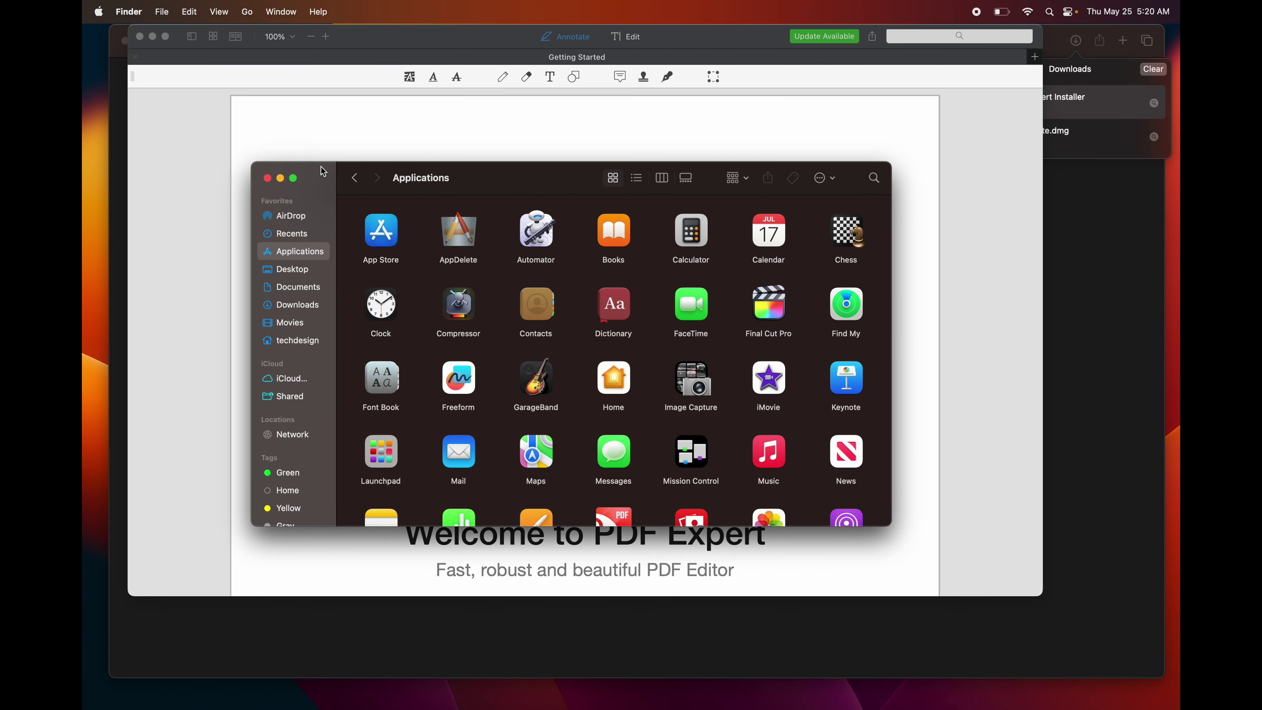
{"action": "mouse_move", "coordinate": [201, 701]}
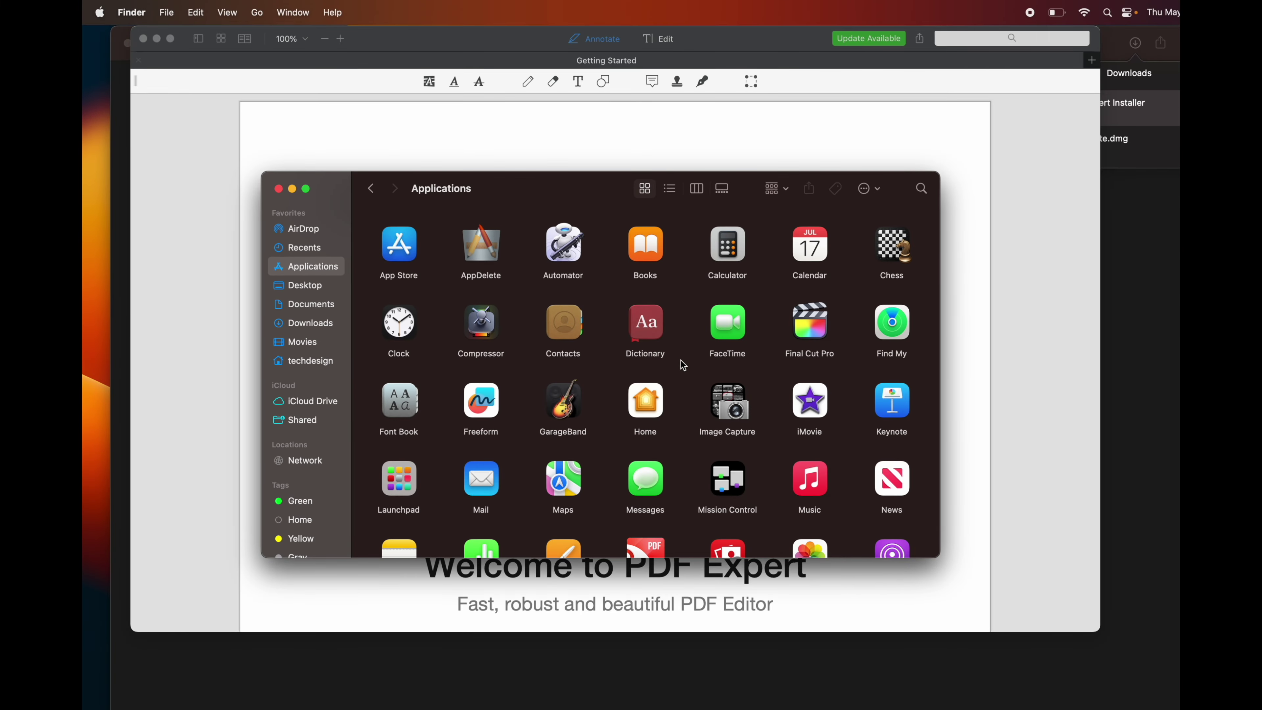
{"action": "scroll", "coordinate": [682, 363], "scroll_direction": "down", "scroll_amount": 3}
{"action": "scroll", "coordinate": [682, 362], "scroll_direction": "down", "scroll_amount": 3}
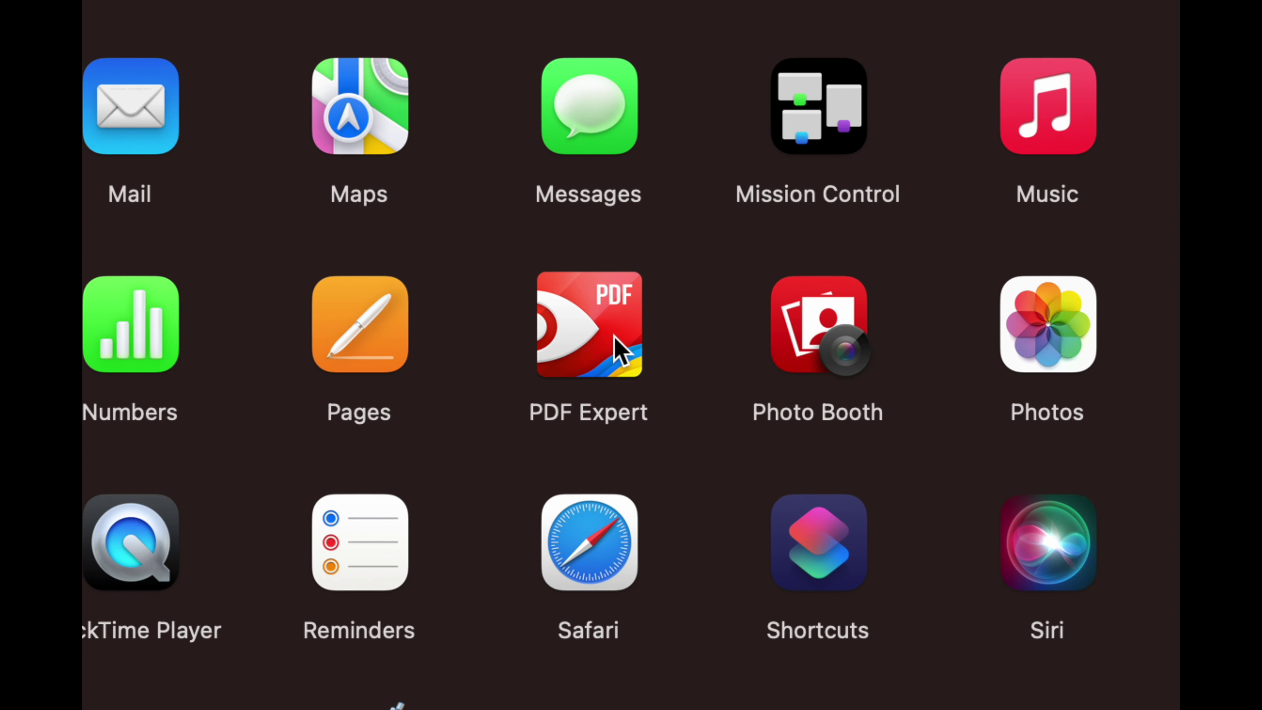
{"action": "double_click", "coordinate": [615, 336]}
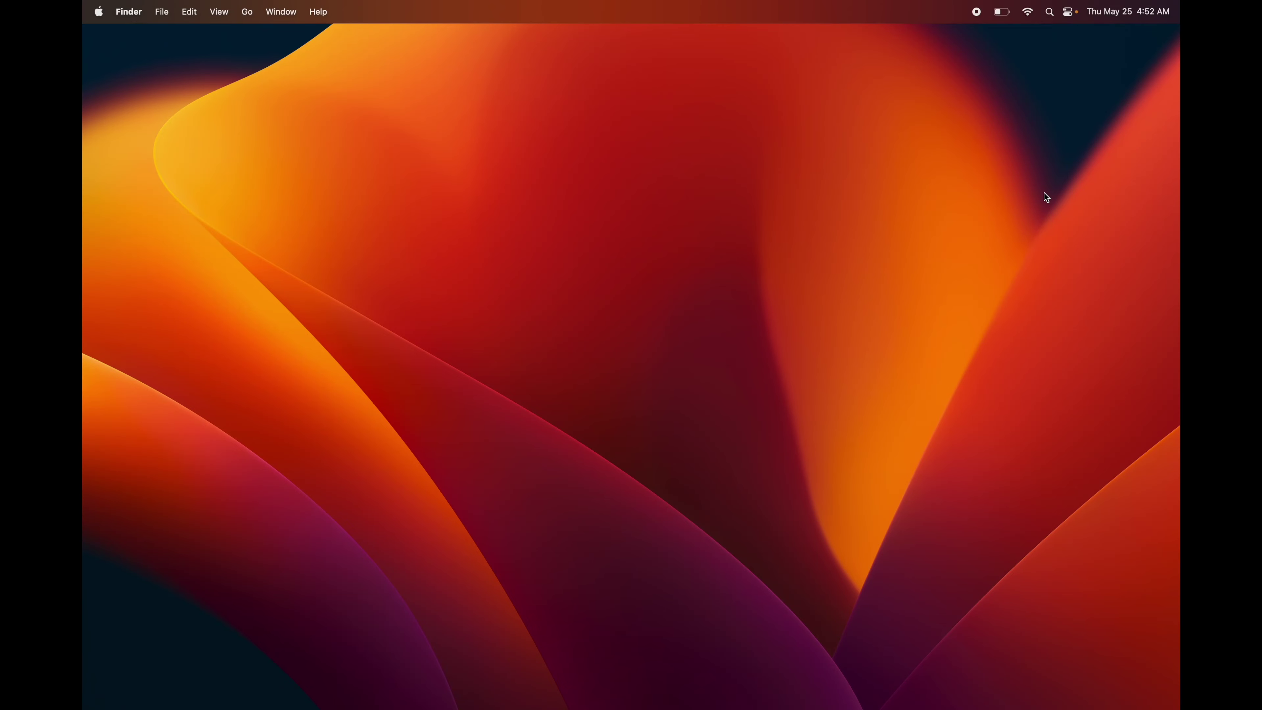
- Open Notification Center from the clock, dismiss the Wallet notification, and browse the widgets
{"action": "left_click", "coordinate": [1132, 17]}
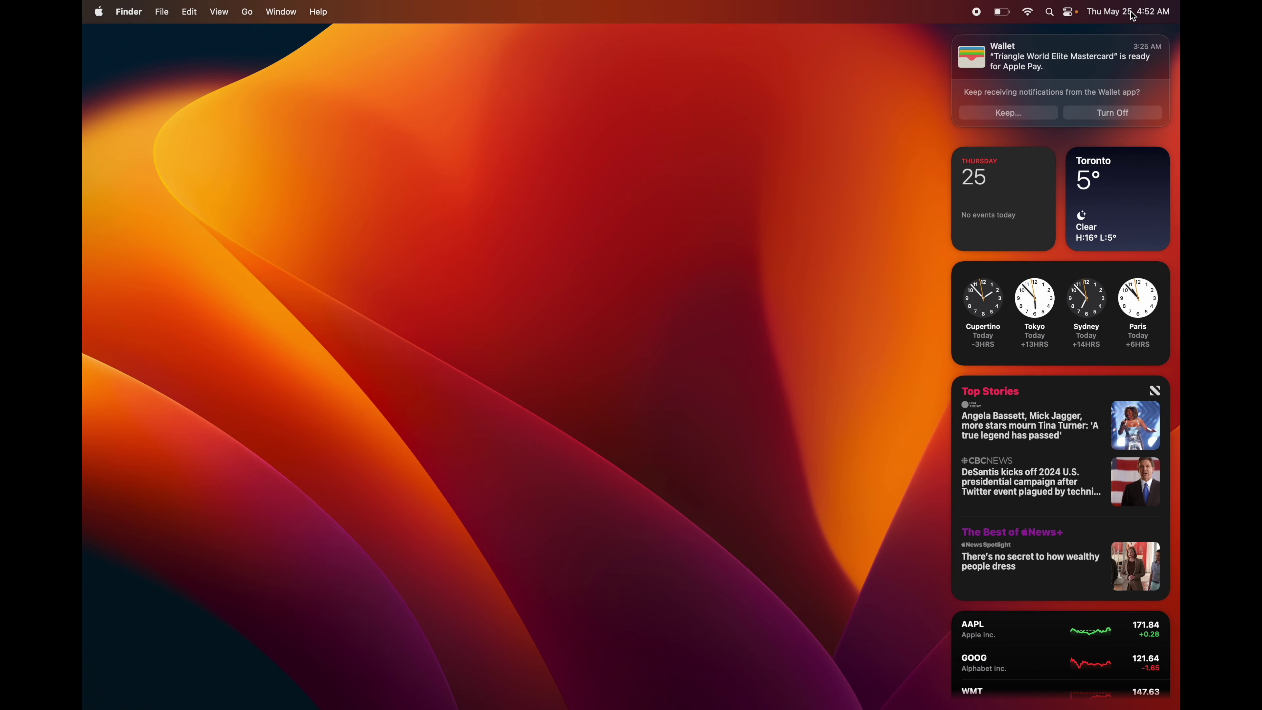
{"action": "left_click", "coordinate": [956, 39]}
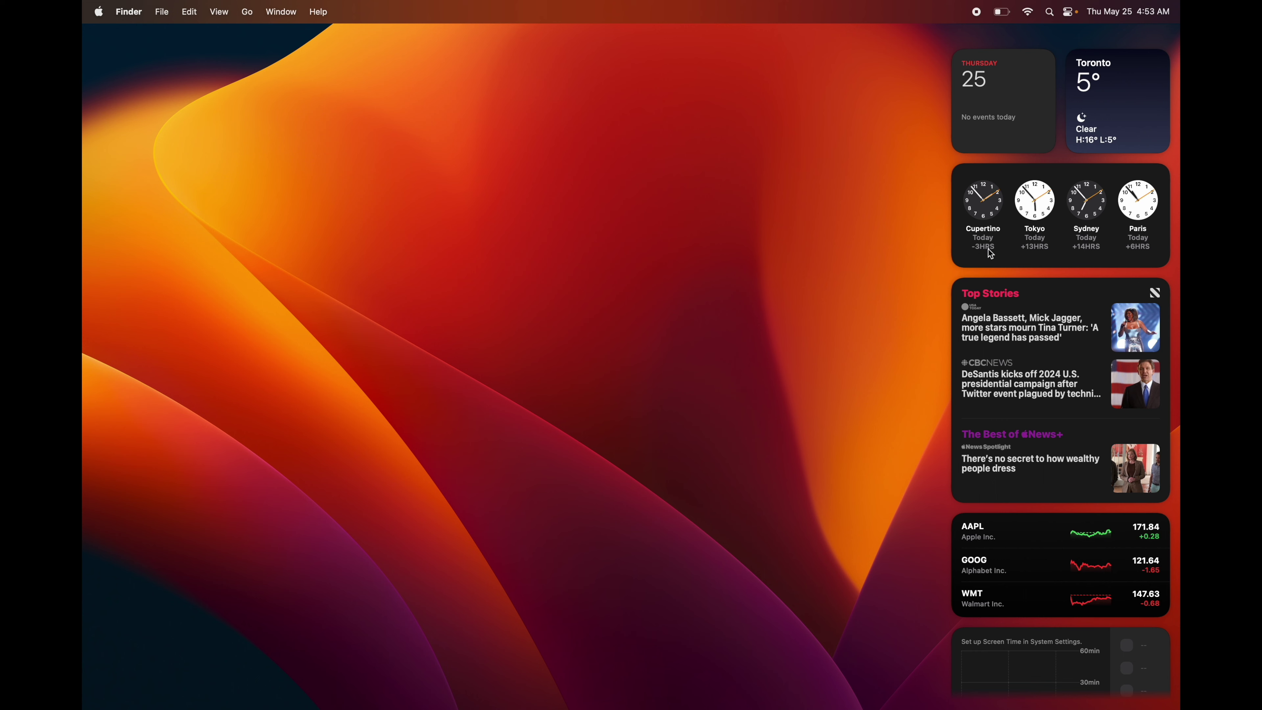
{"action": "scroll", "coordinate": [1081, 514], "scroll_direction": "down", "scroll_amount": 3}
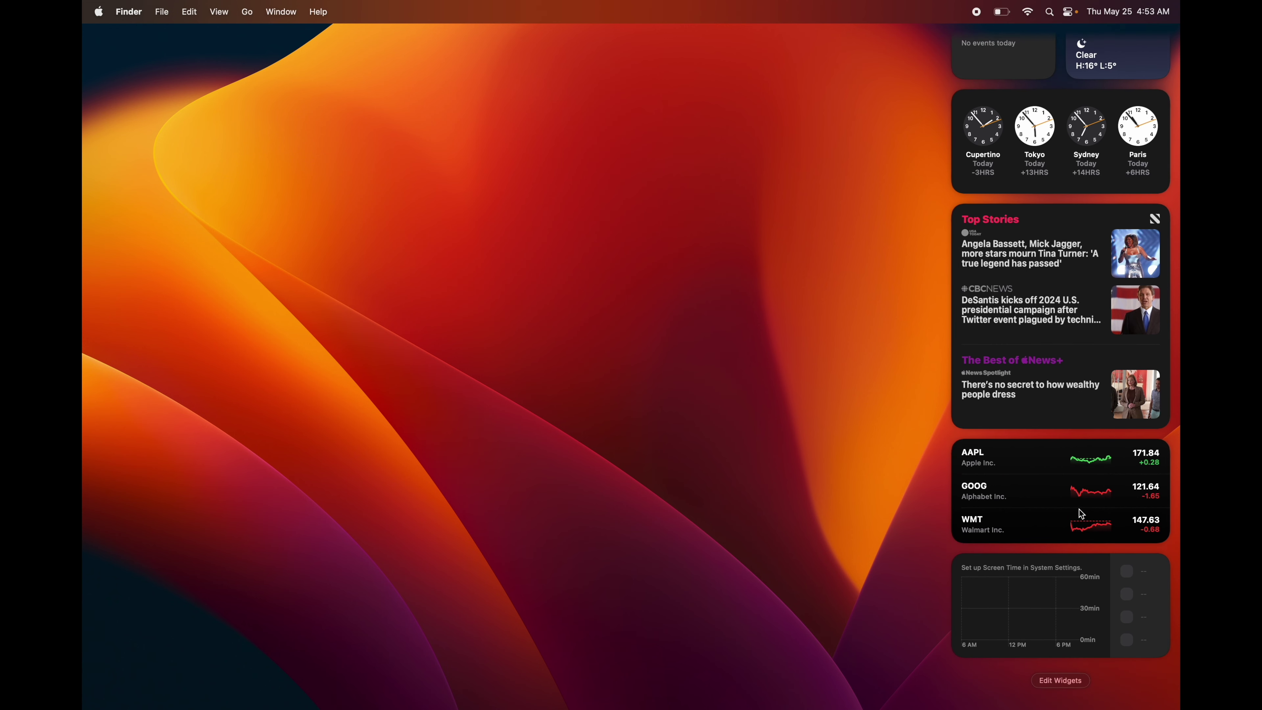
{"action": "scroll", "coordinate": [1078, 509], "scroll_direction": "up", "scroll_amount": 3}
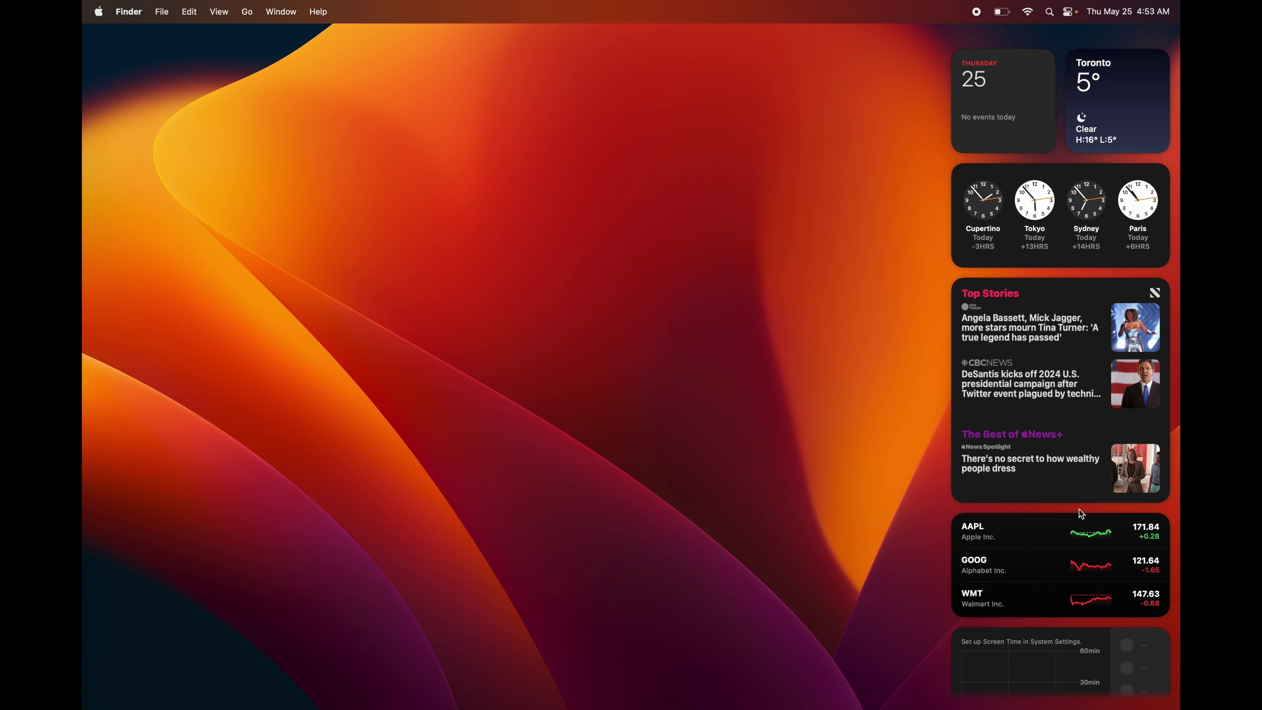
{"action": "scroll", "coordinate": [1079, 509], "scroll_direction": "down", "scroll_amount": 3}
{"action": "scroll", "coordinate": [1079, 509], "scroll_direction": "up", "scroll_amount": 3}
{"action": "scroll", "coordinate": [1076, 498], "scroll_direction": "down", "scroll_amount": 3}
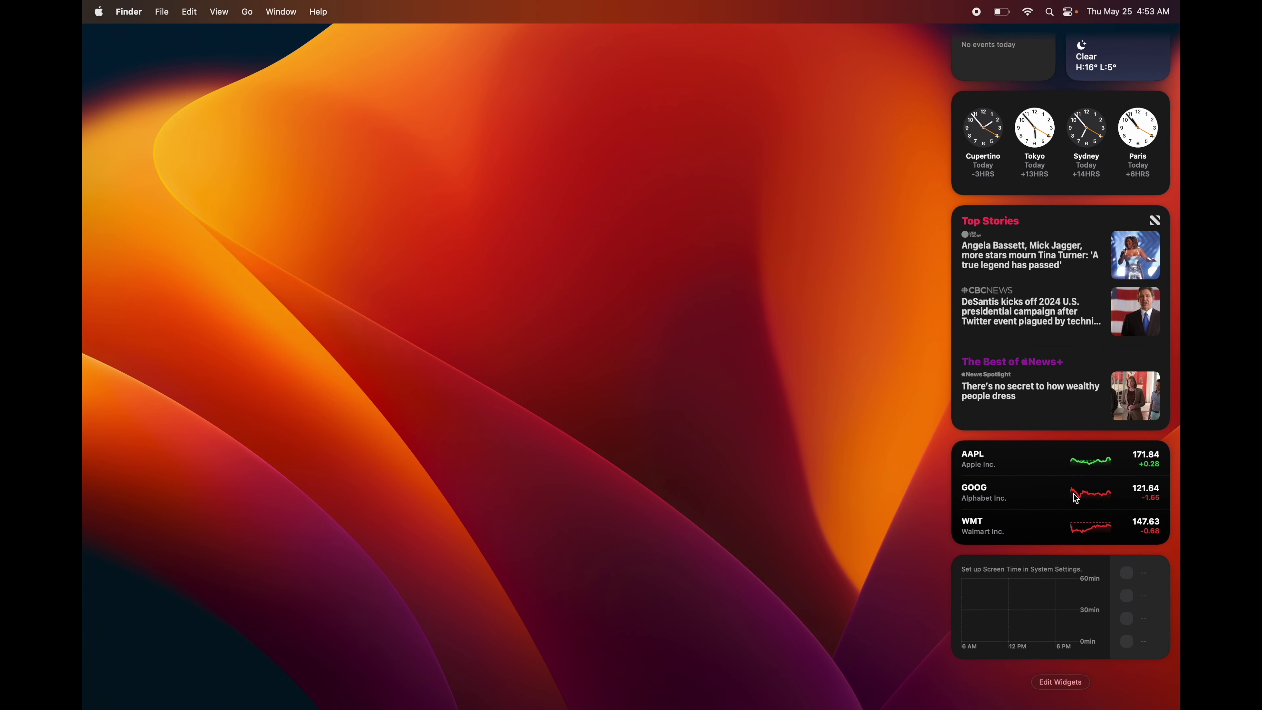
{"action": "scroll", "coordinate": [1076, 498], "scroll_direction": "up", "scroll_amount": 3}
{"action": "scroll", "coordinate": [1076, 498], "scroll_direction": "down", "scroll_amount": 3}
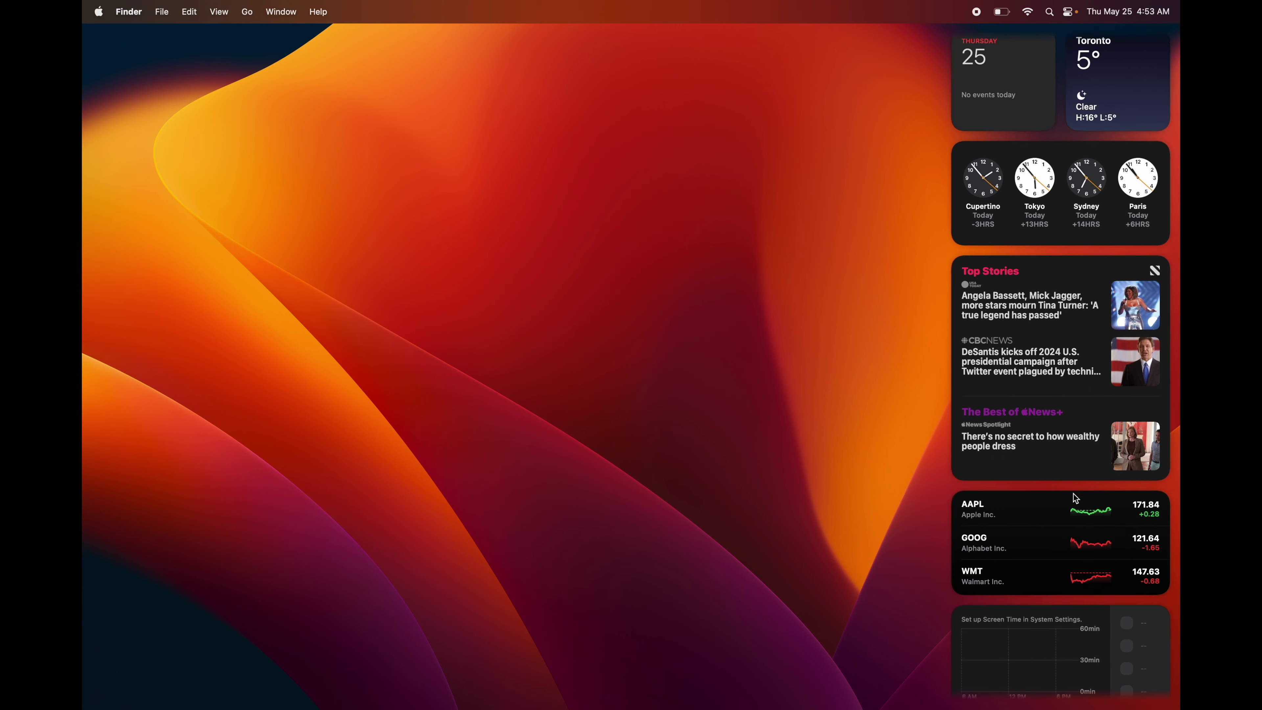
{"action": "scroll", "coordinate": [1076, 498], "scroll_direction": "up", "scroll_amount": 3}
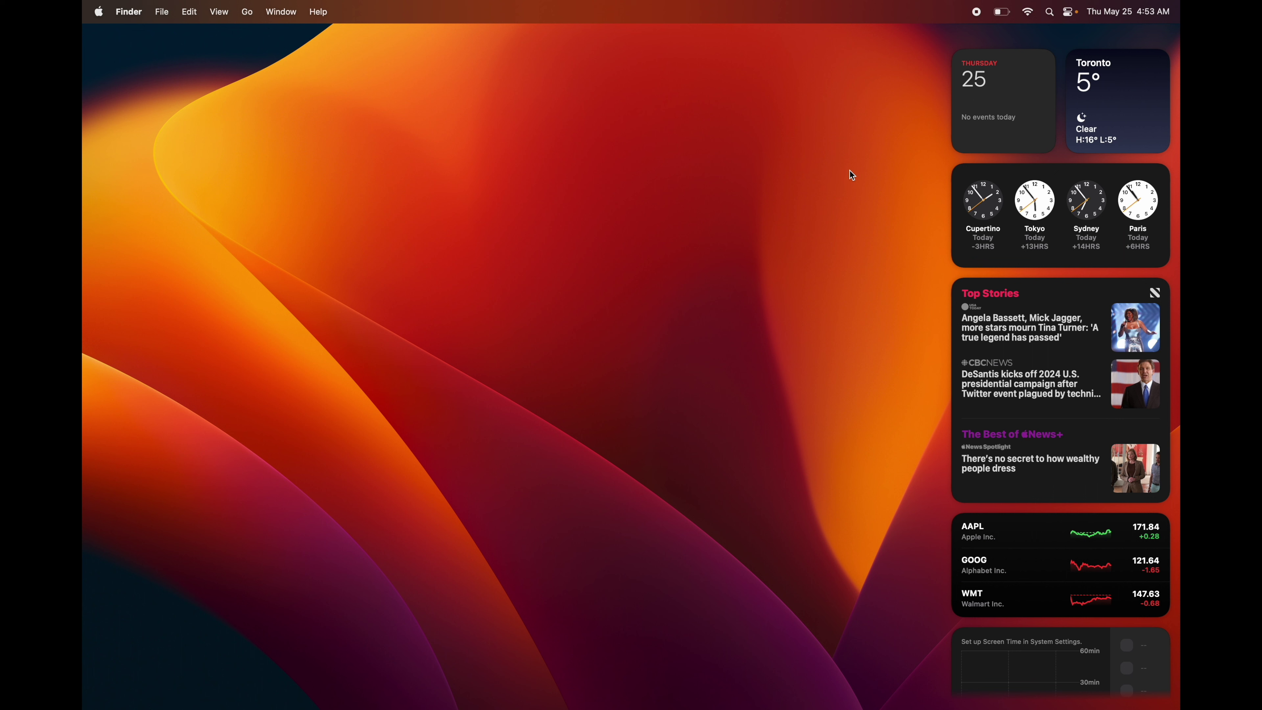
- Close the widgets panel, then raise display brightness with Control Center's Display slider
{"action": "left_click", "coordinate": [447, 143]}
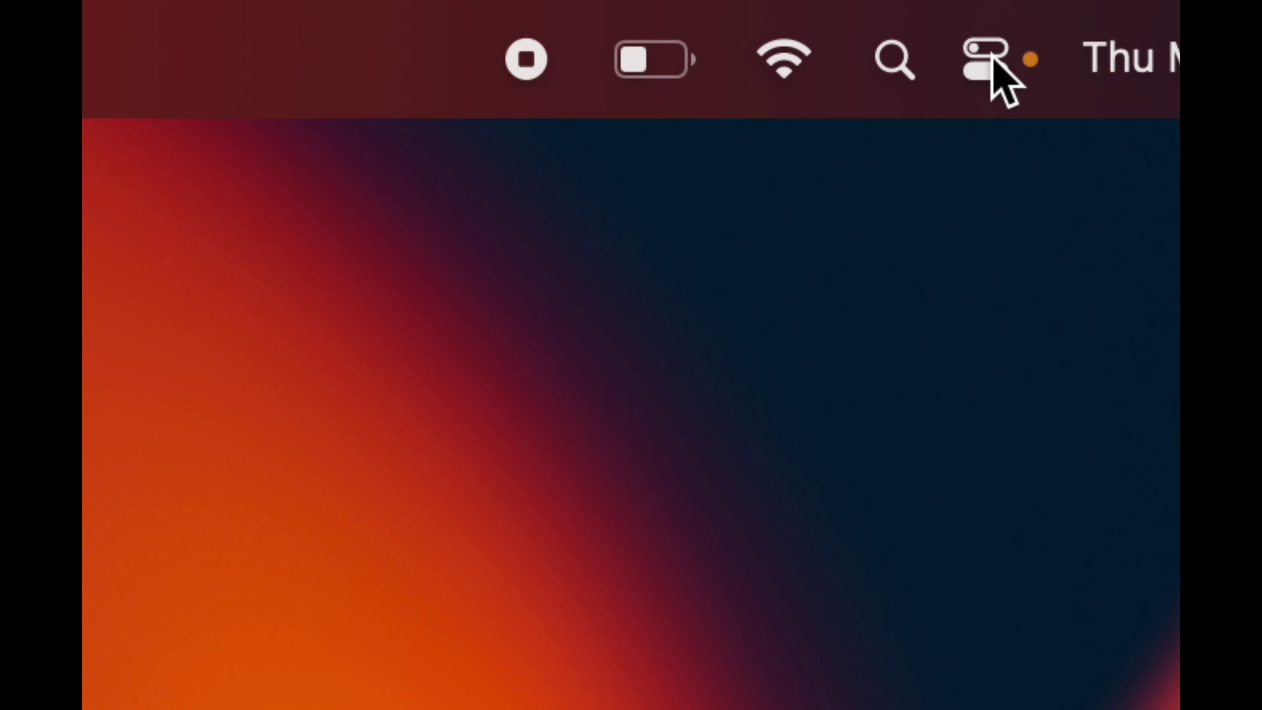
{"action": "left_click", "coordinate": [983, 65]}
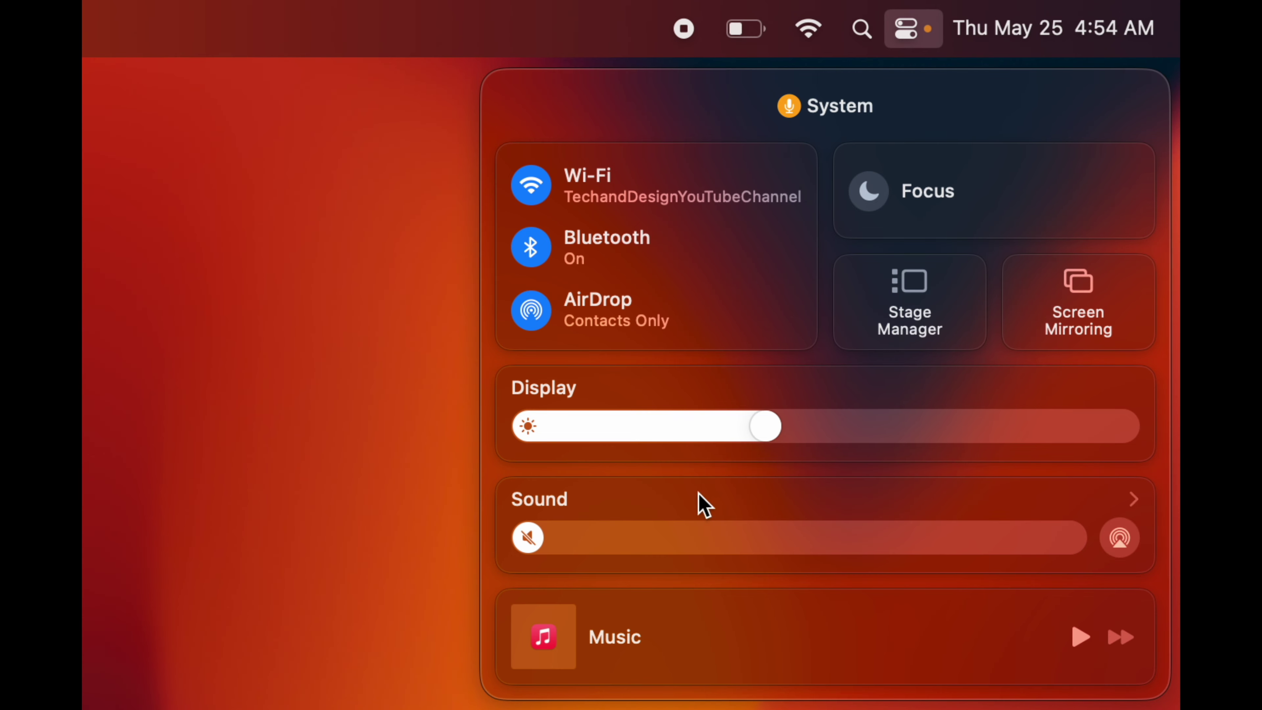
{"action": "left_click_drag", "start_coordinate": [772, 427], "coordinate": [803, 431]}
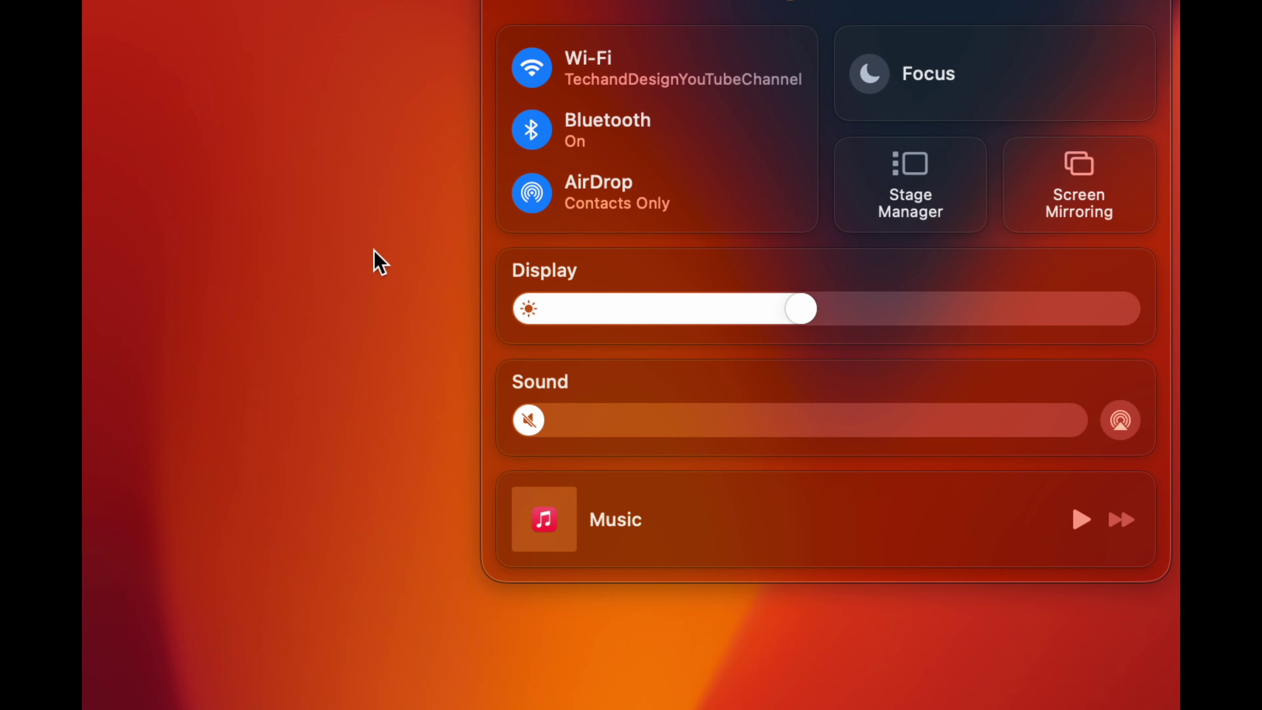
- Close Control Center, launch Mail past What's New, and open the Mail menu
{"action": "left_click", "coordinate": [282, 237]}
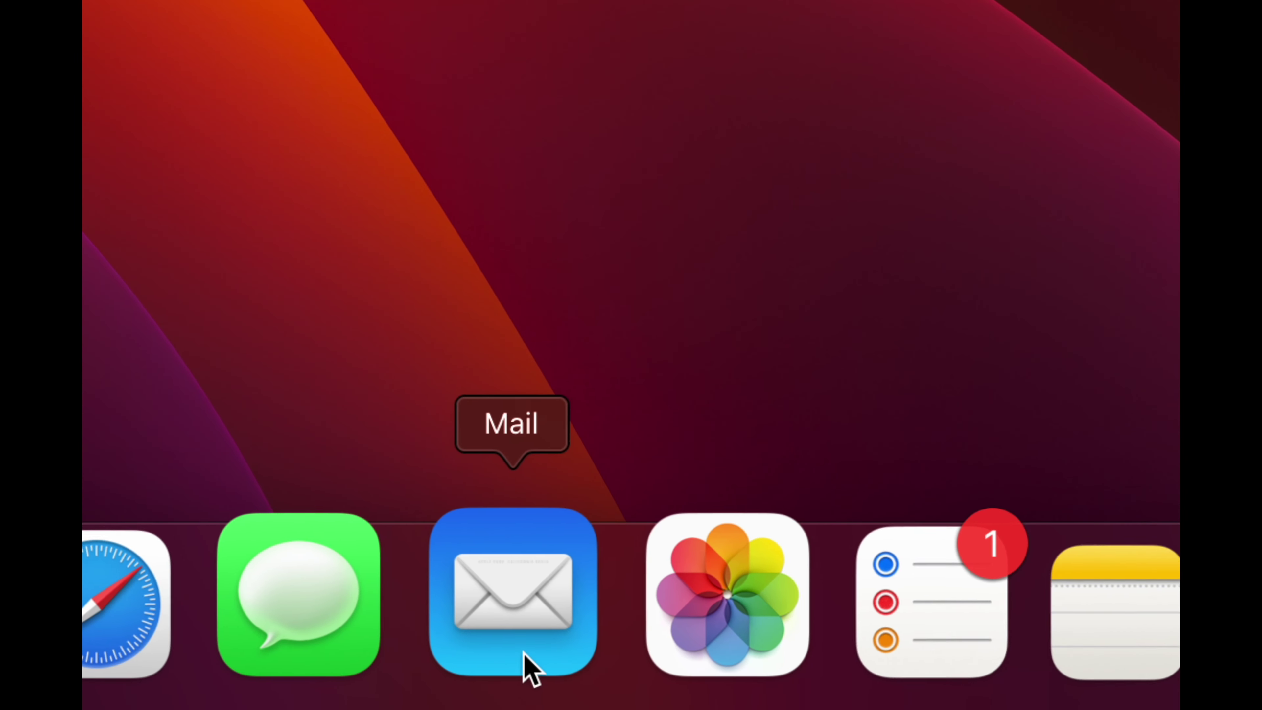
{"action": "left_click", "coordinate": [534, 639]}
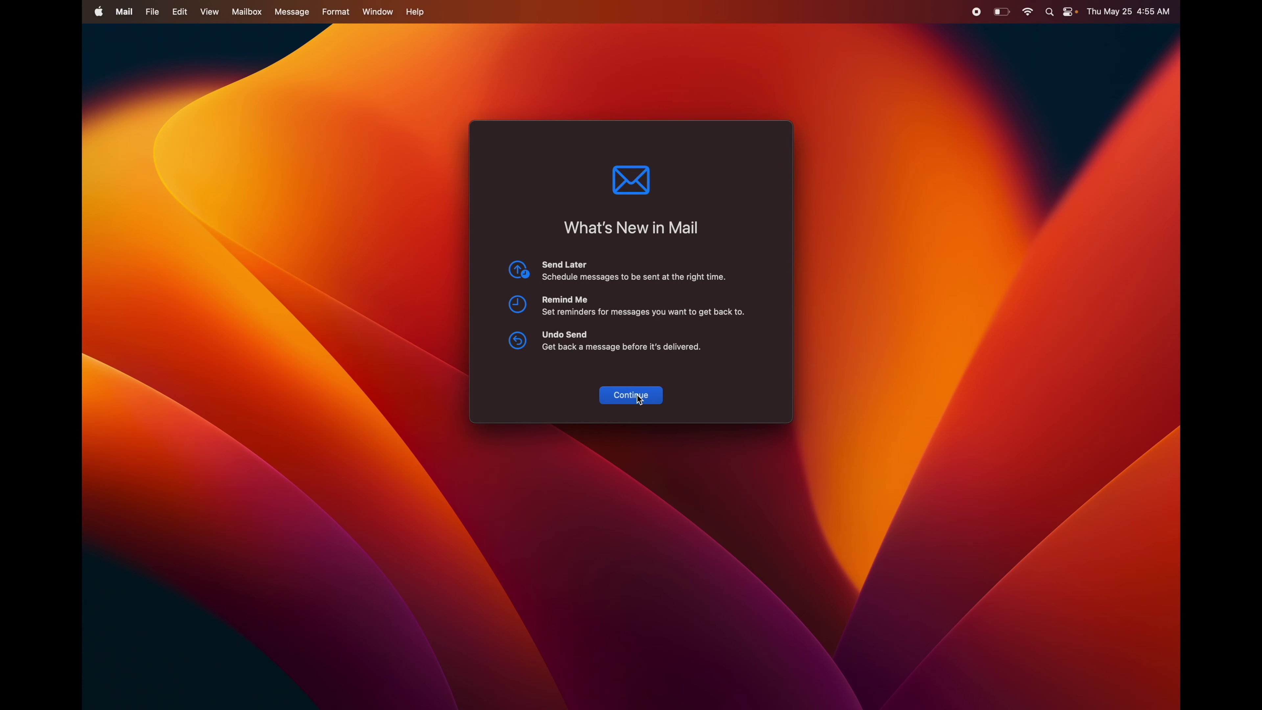
{"action": "left_click", "coordinate": [638, 397]}
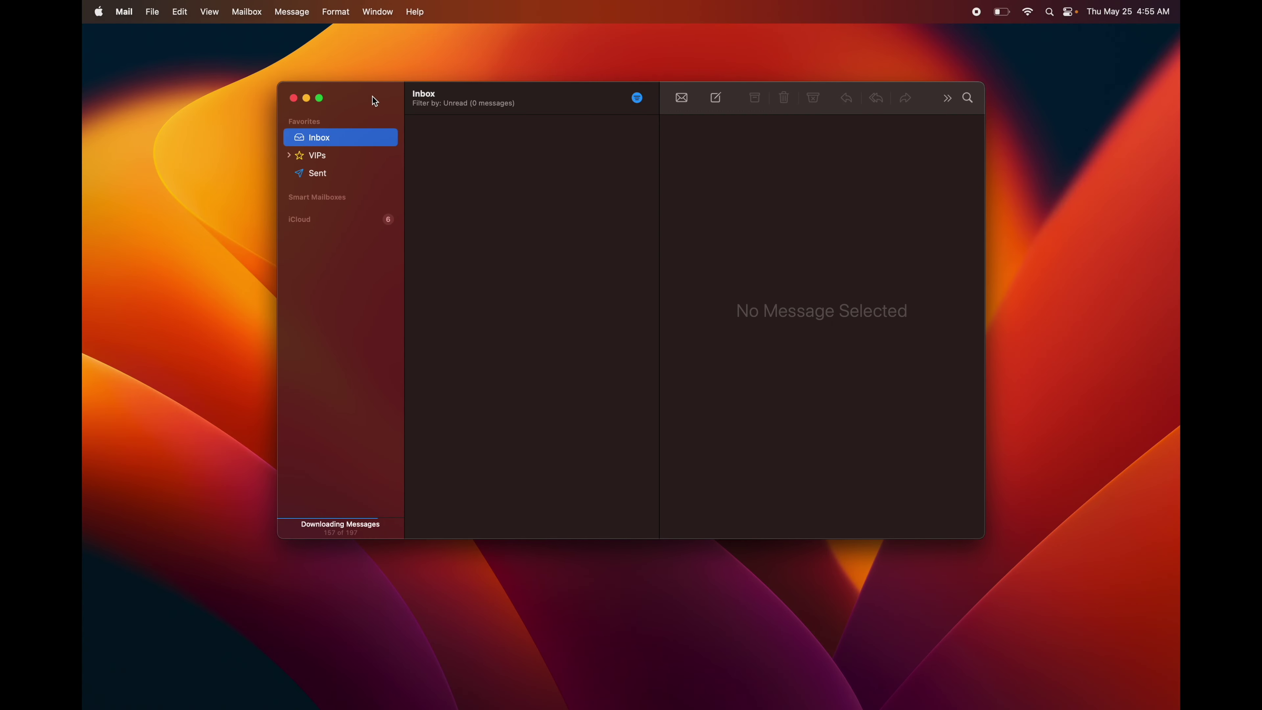
{"action": "left_click_drag", "start_coordinate": [371, 98], "coordinate": [358, 106]}
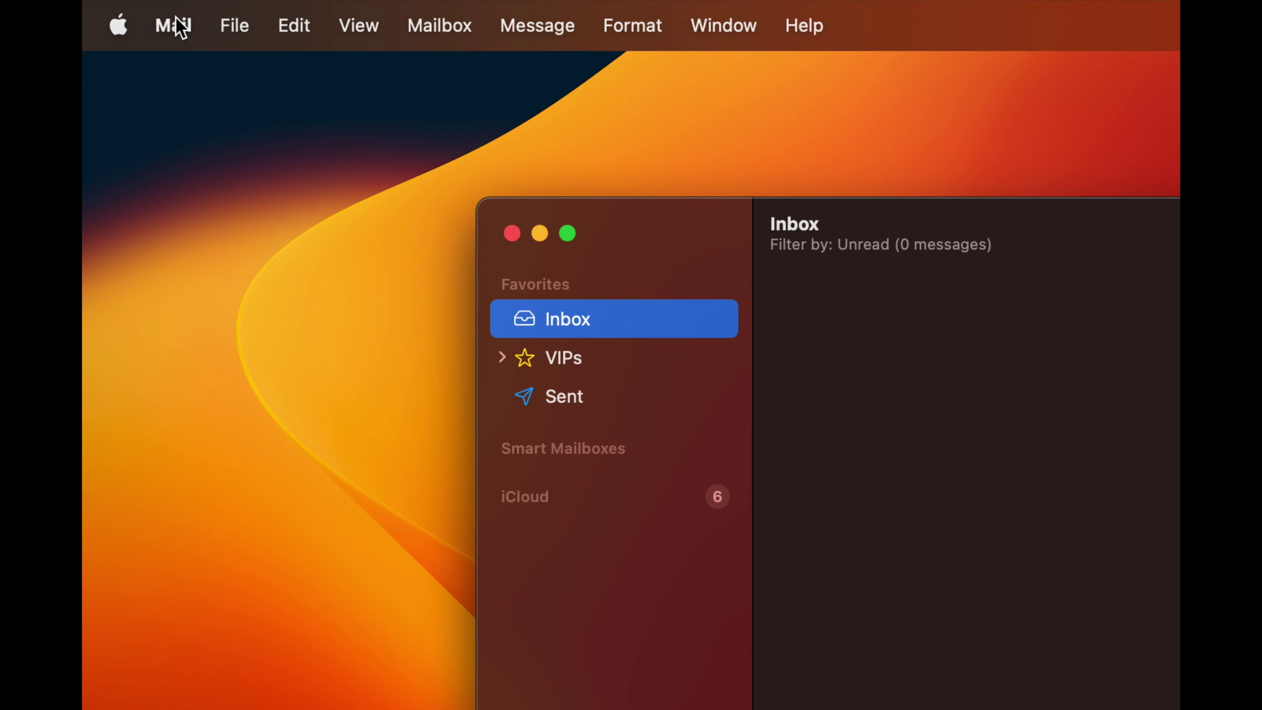
{"action": "left_click", "coordinate": [126, 12]}
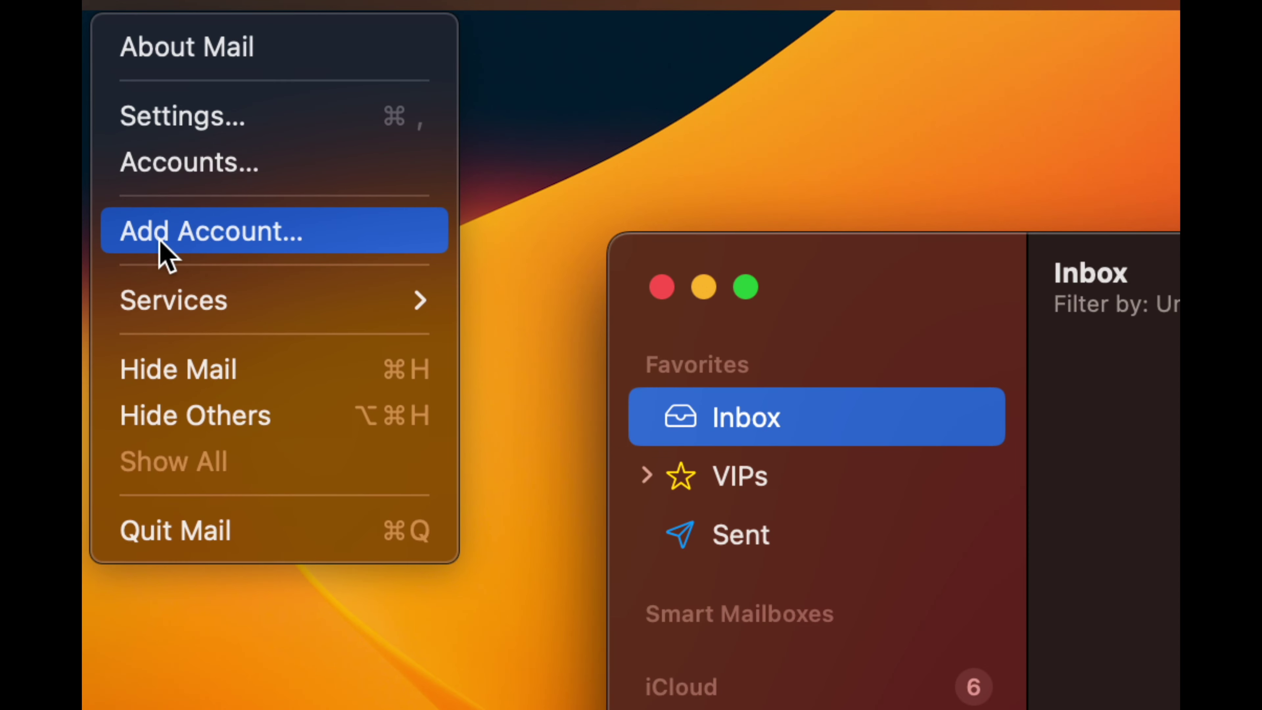
- Add a Google account in Mail, keeping Mail, Contacts, Calendars and Notes enabled
{"action": "left_click", "coordinate": [158, 246]}
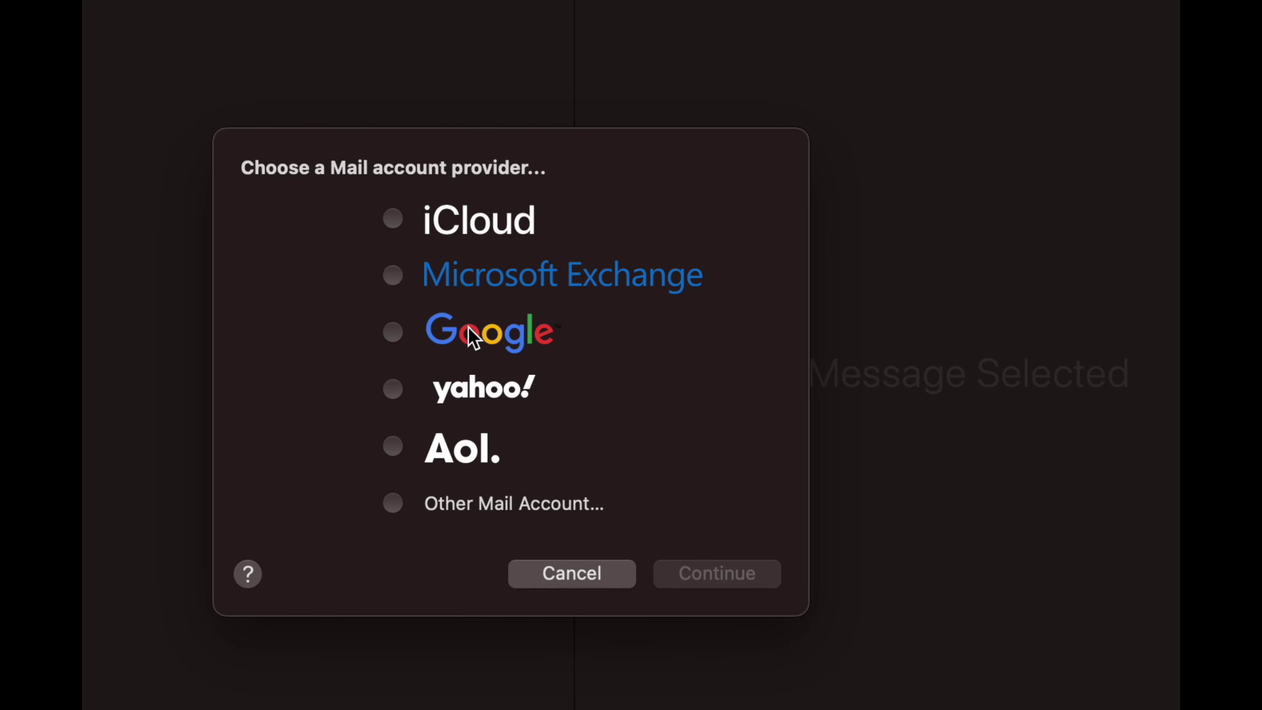
{"action": "left_click", "coordinate": [393, 332]}
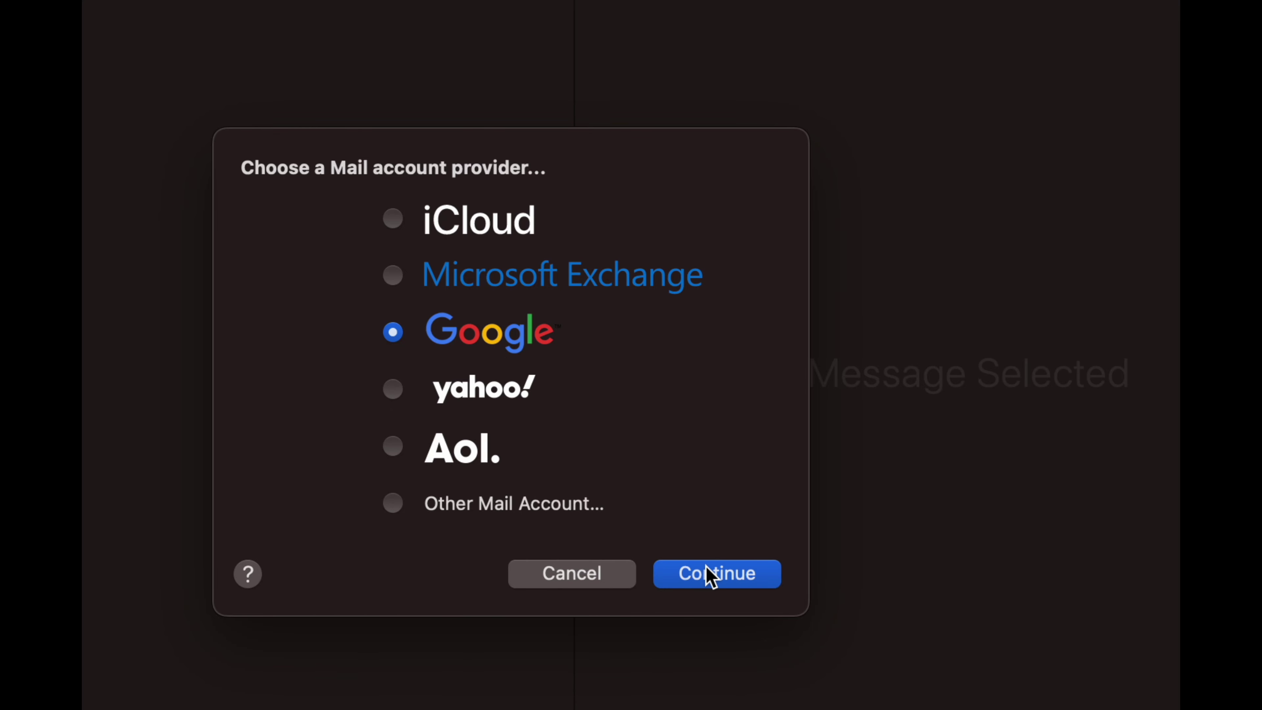
{"action": "left_click", "coordinate": [710, 574]}
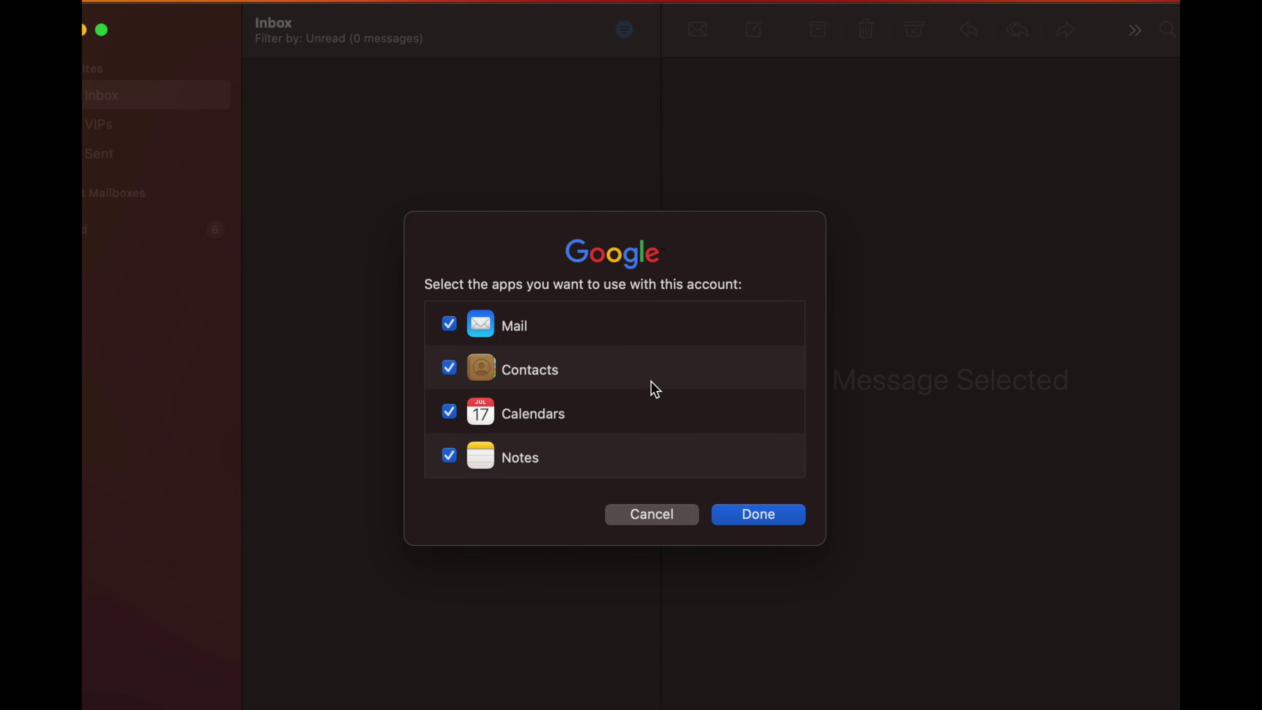
{"action": "left_click", "coordinate": [756, 520]}
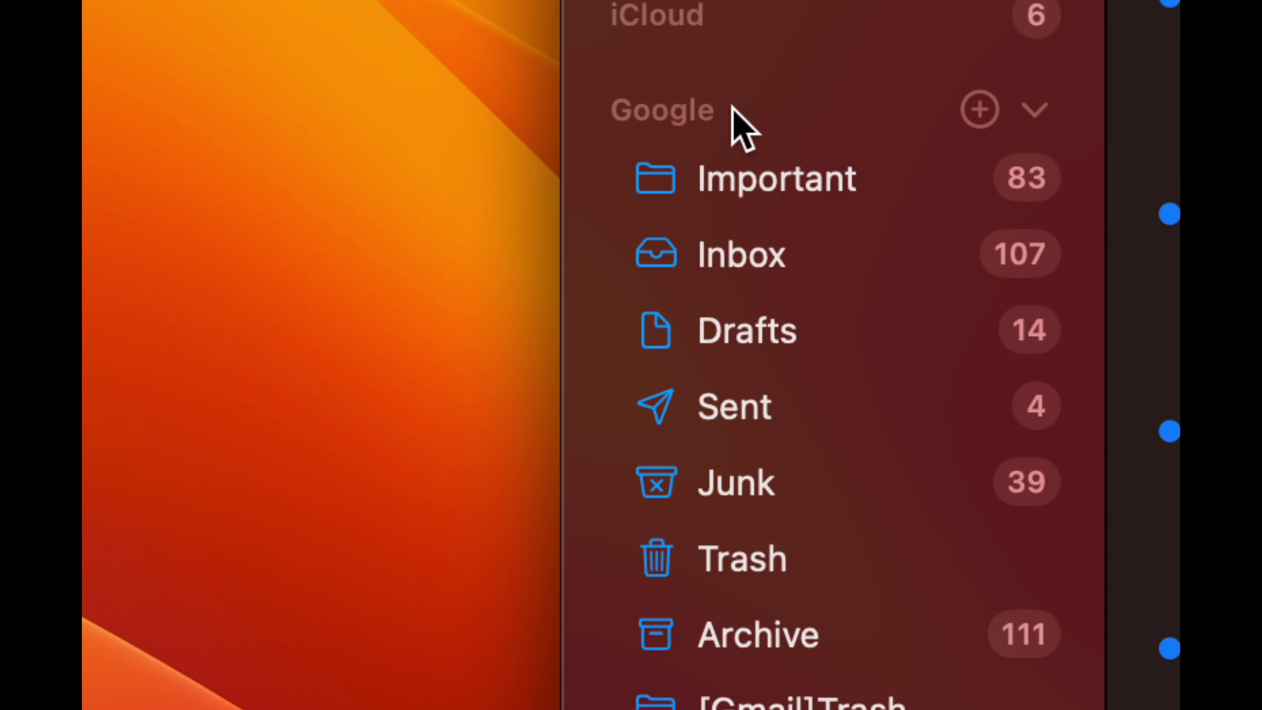
- Review the Google mailboxes in the sidebar, then quit Mail with Command-Q
{"action": "scroll", "coordinate": [725, 127], "scroll_direction": "up", "scroll_amount": 2}
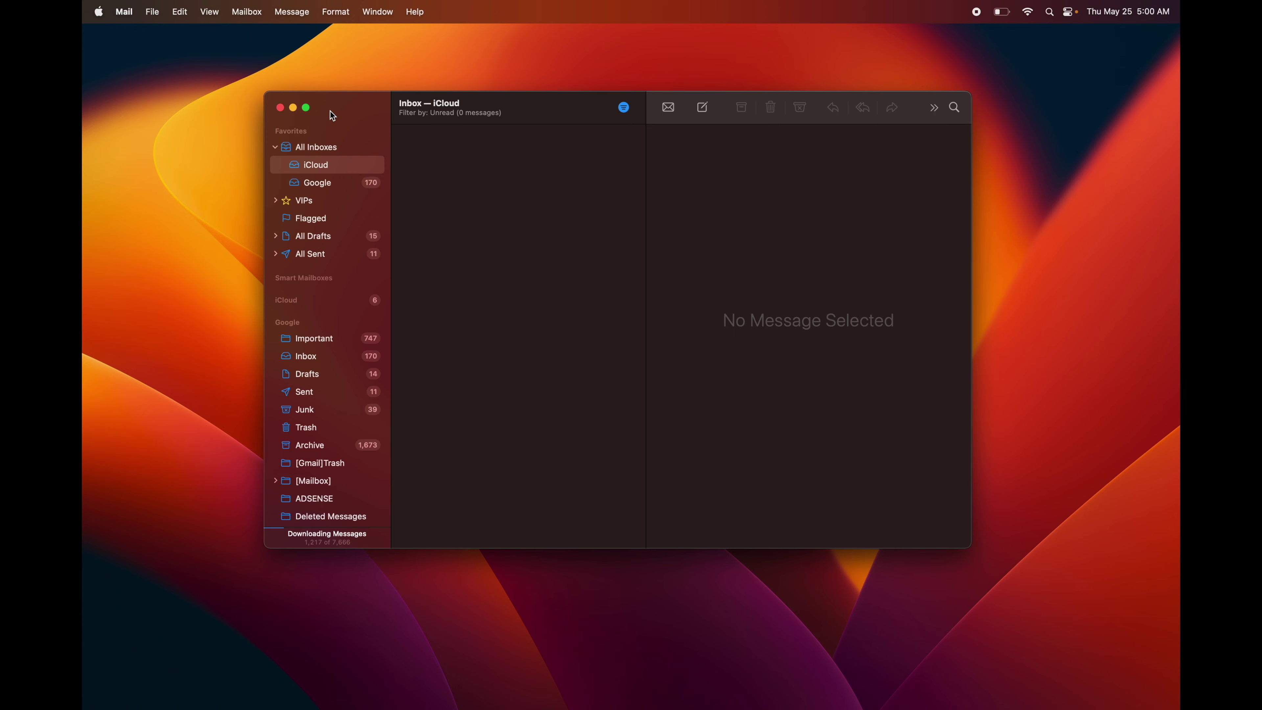
{"action": "key", "text": "super+q"}
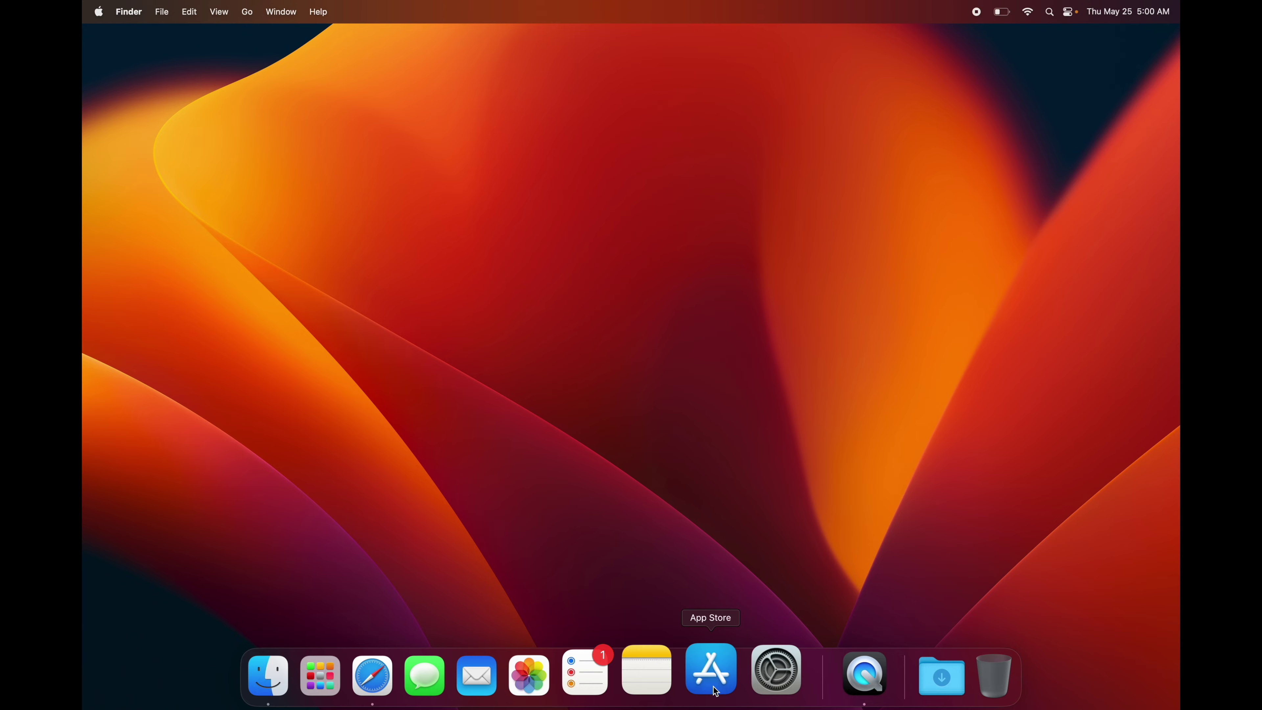
- Launch the App Store, getting past the welcome screen and accepting notifications
{"action": "left_click", "coordinate": [711, 671]}
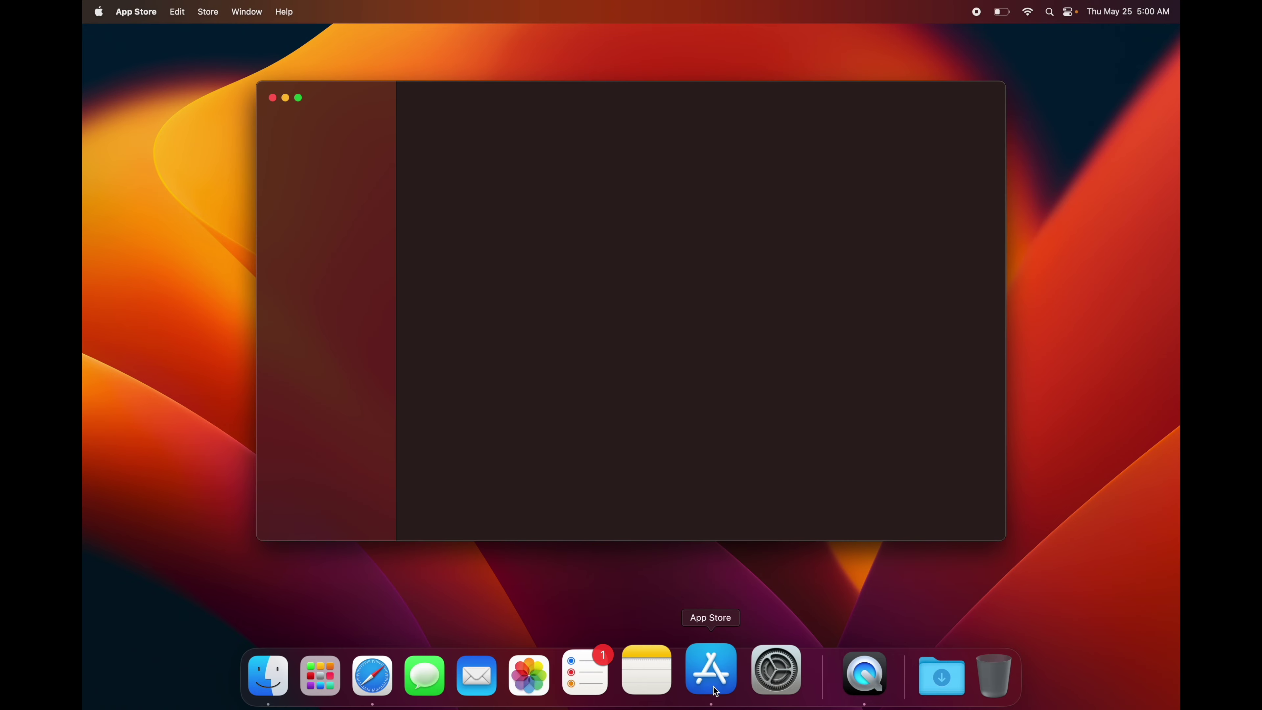
{"action": "left_click", "coordinate": [608, 464]}
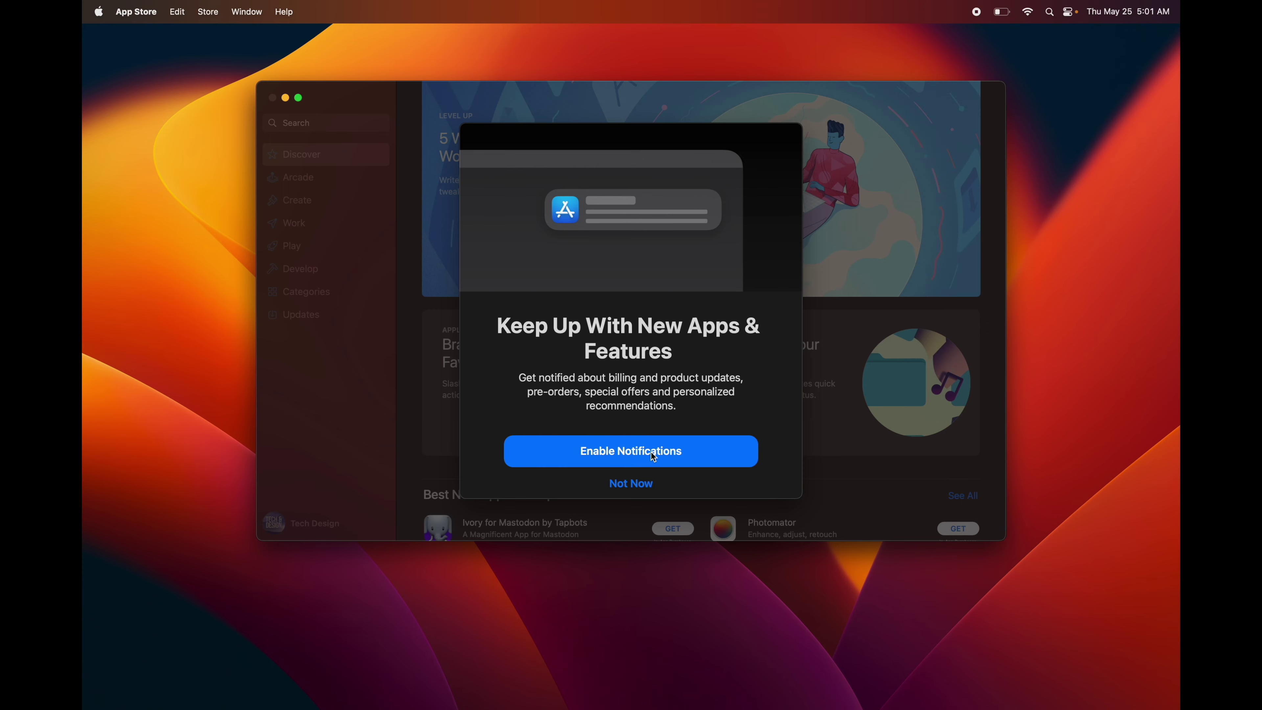
{"action": "left_click", "coordinate": [633, 491]}
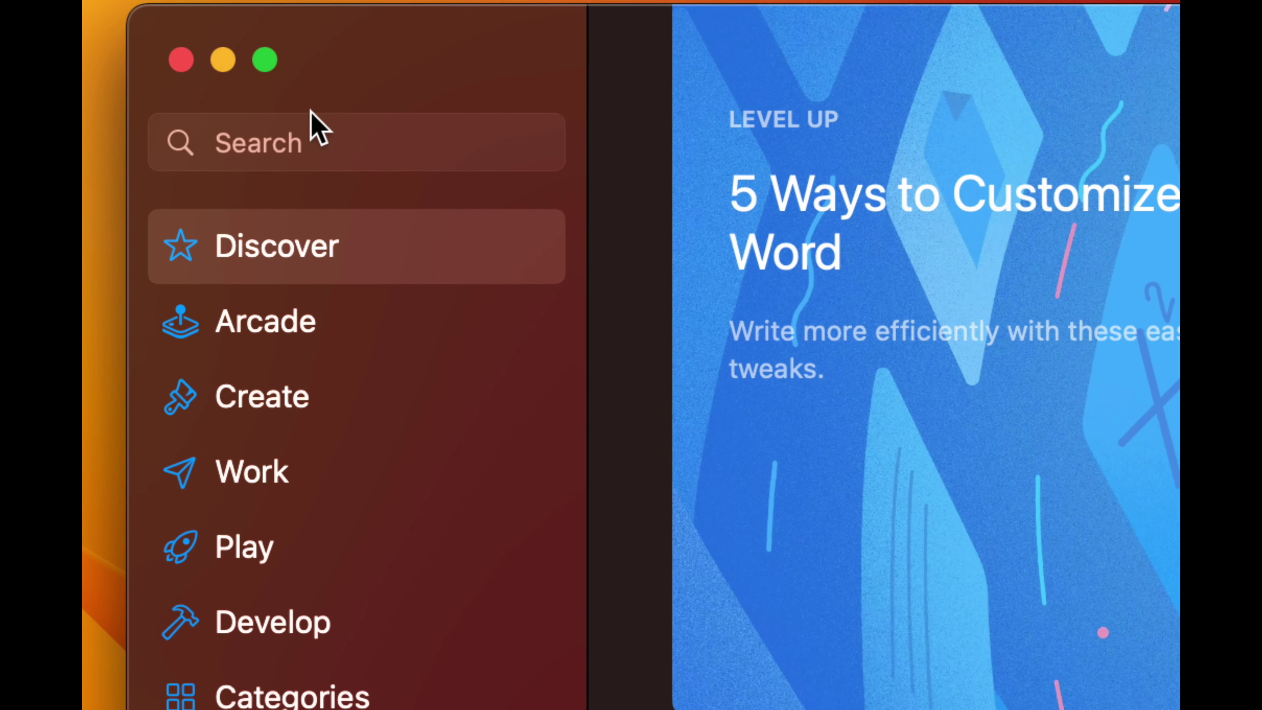
- Search the store for 'final cut pro' and start downloading Final Cut Pro
{"action": "left_click", "coordinate": [302, 122]}
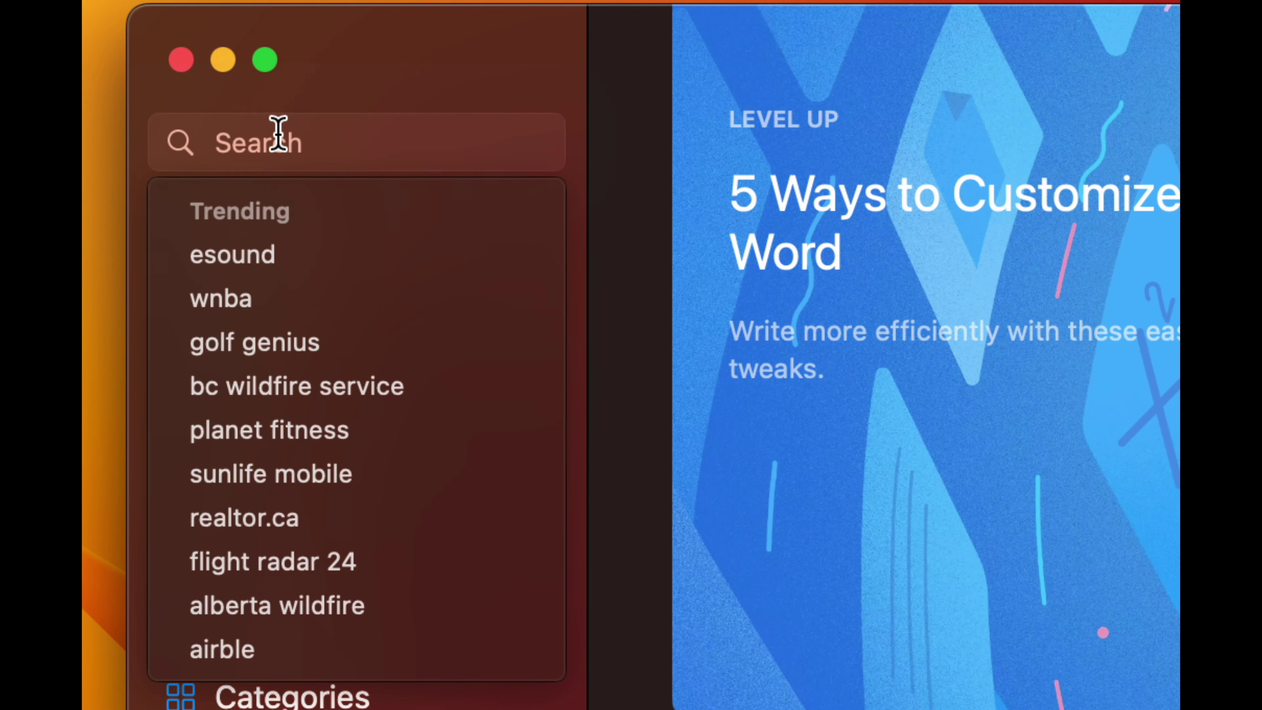
{"action": "type", "text": "final cut pro"}
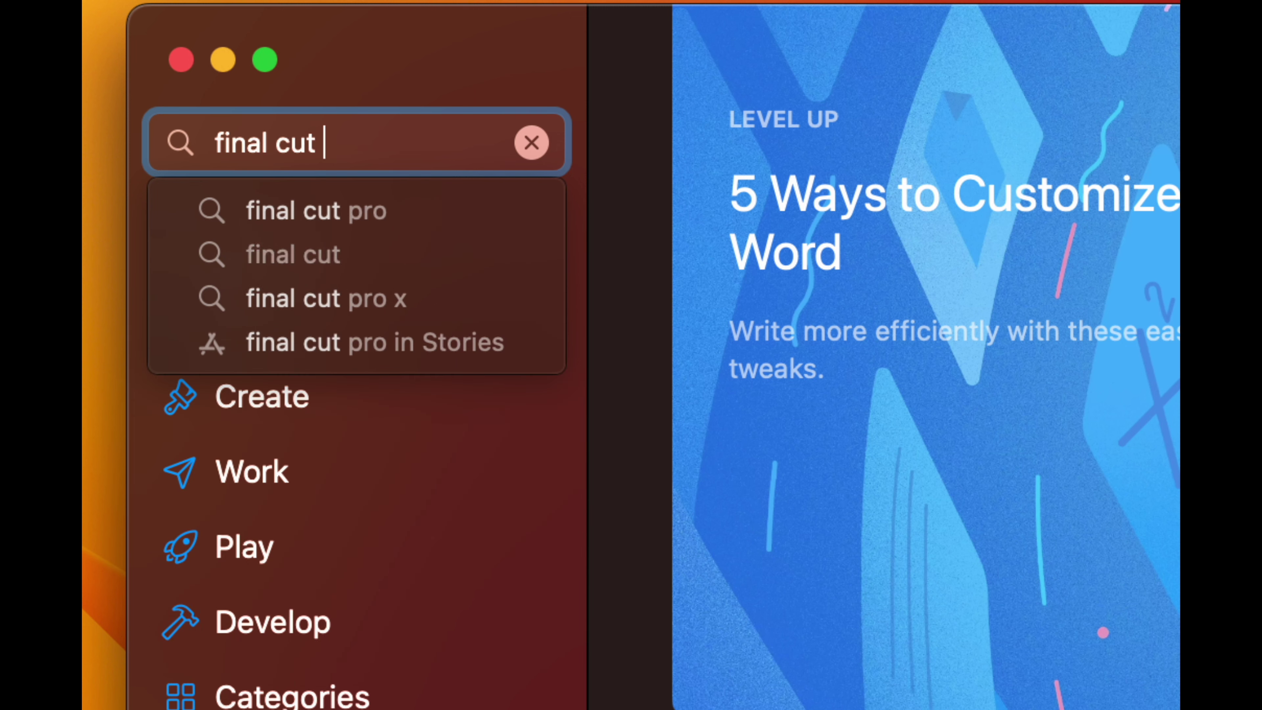
{"action": "key", "text": "Return"}
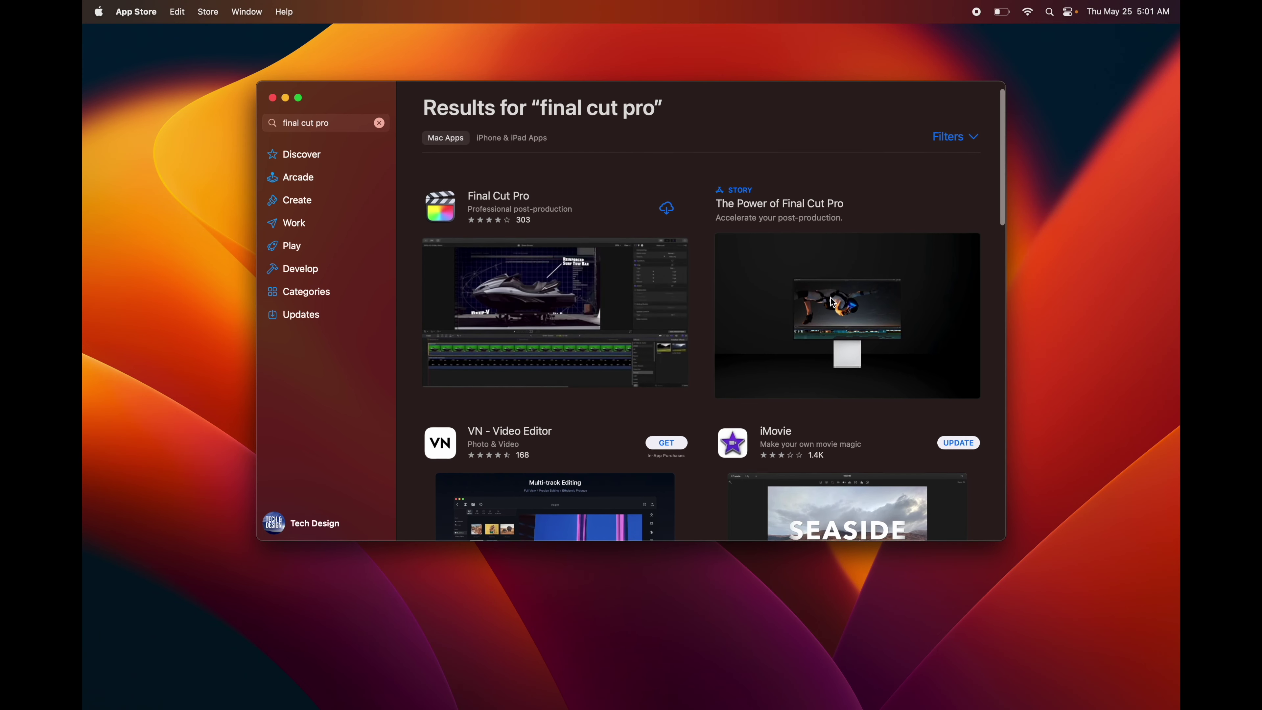
{"action": "scroll", "coordinate": [833, 302], "scroll_direction": "down", "scroll_amount": 10}
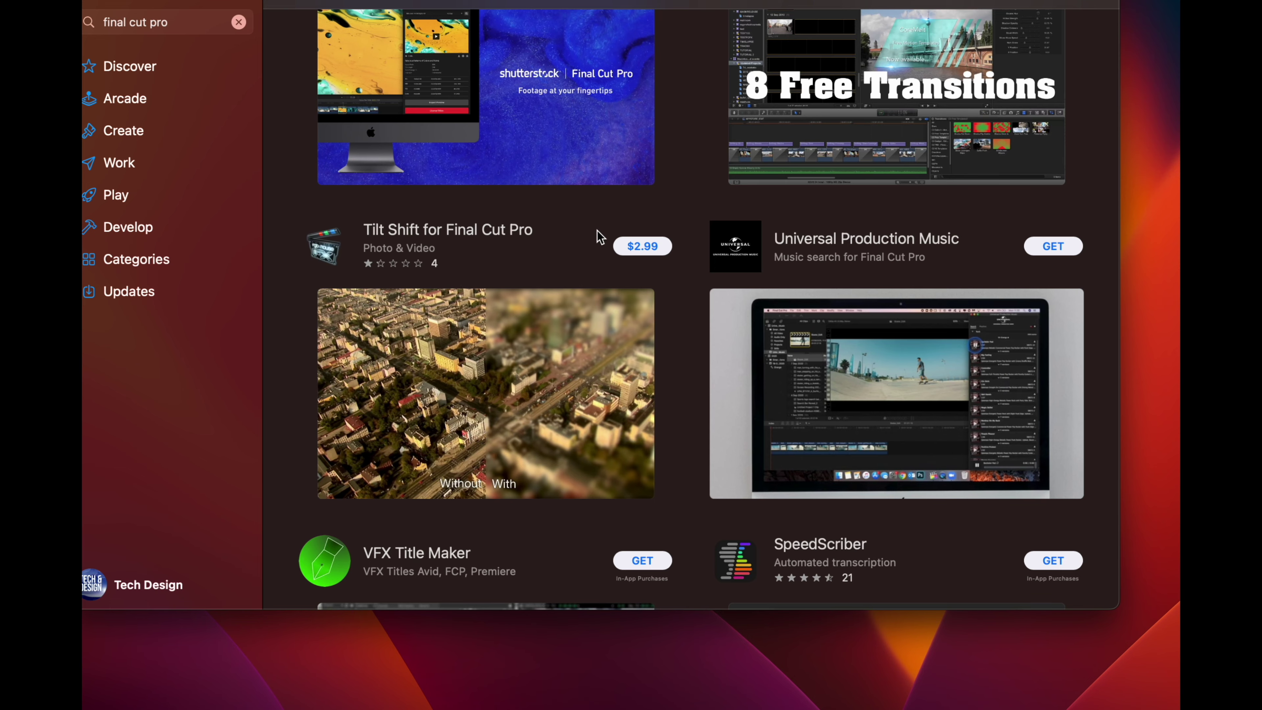
{"action": "scroll", "coordinate": [600, 237], "scroll_direction": "up", "scroll_amount": 15}
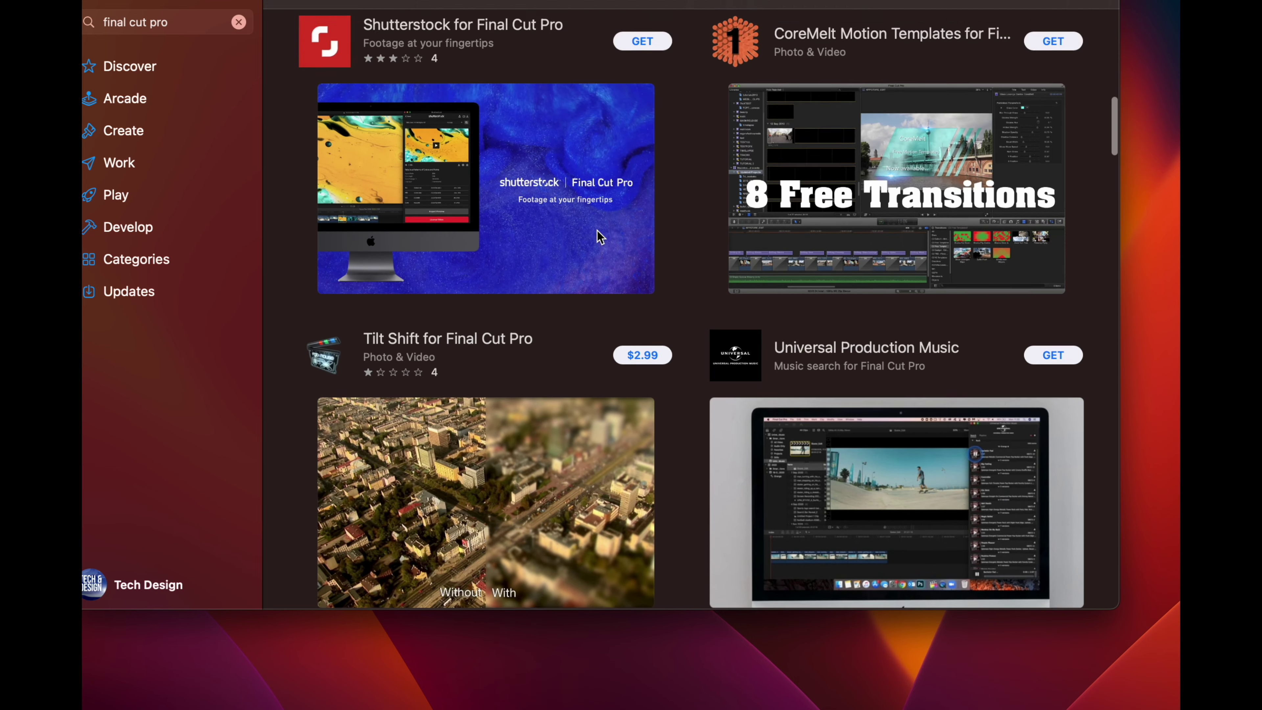
{"action": "scroll", "coordinate": [600, 236], "scroll_direction": "up", "scroll_amount": 8}
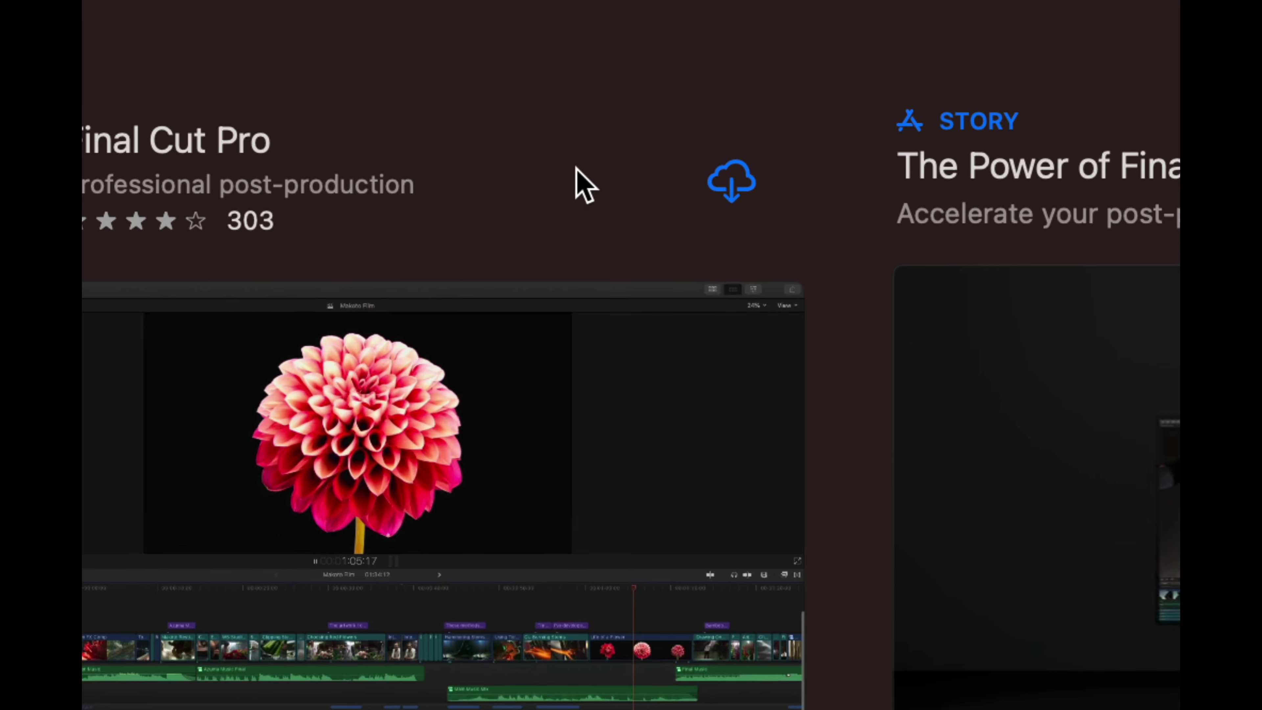
{"action": "left_click", "coordinate": [644, 174]}
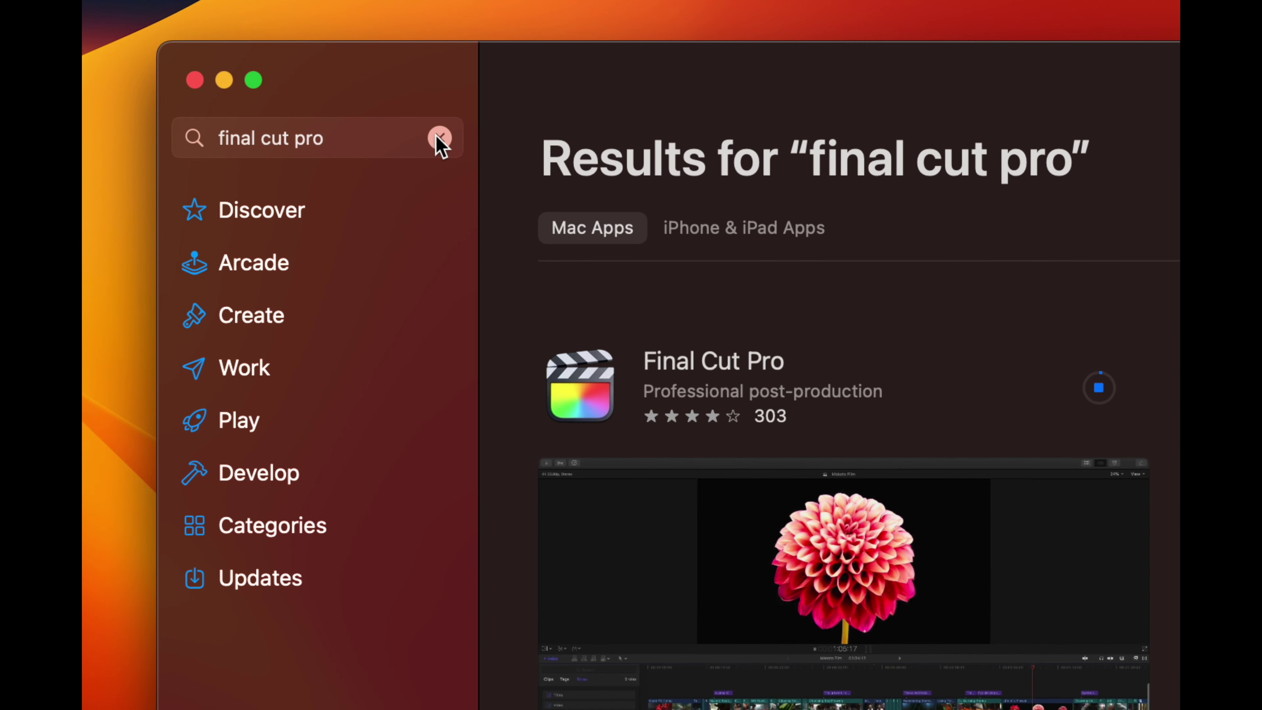
- Search the store for 'compressor', download Compressor, and bring up a Finder window
{"action": "left_click", "coordinate": [383, 124]}
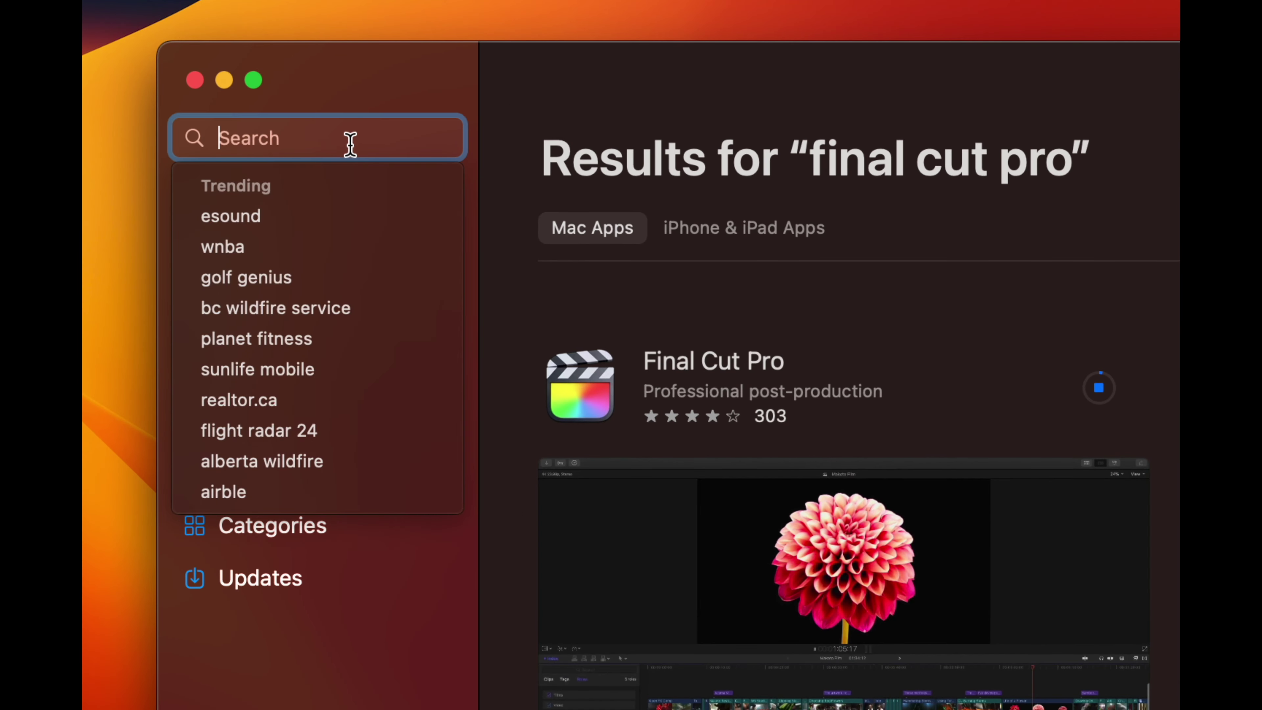
{"action": "type", "text": "comopre"}
{"action": "key", "text": "BackSpace"}
{"action": "key", "text": "BackSpace"}
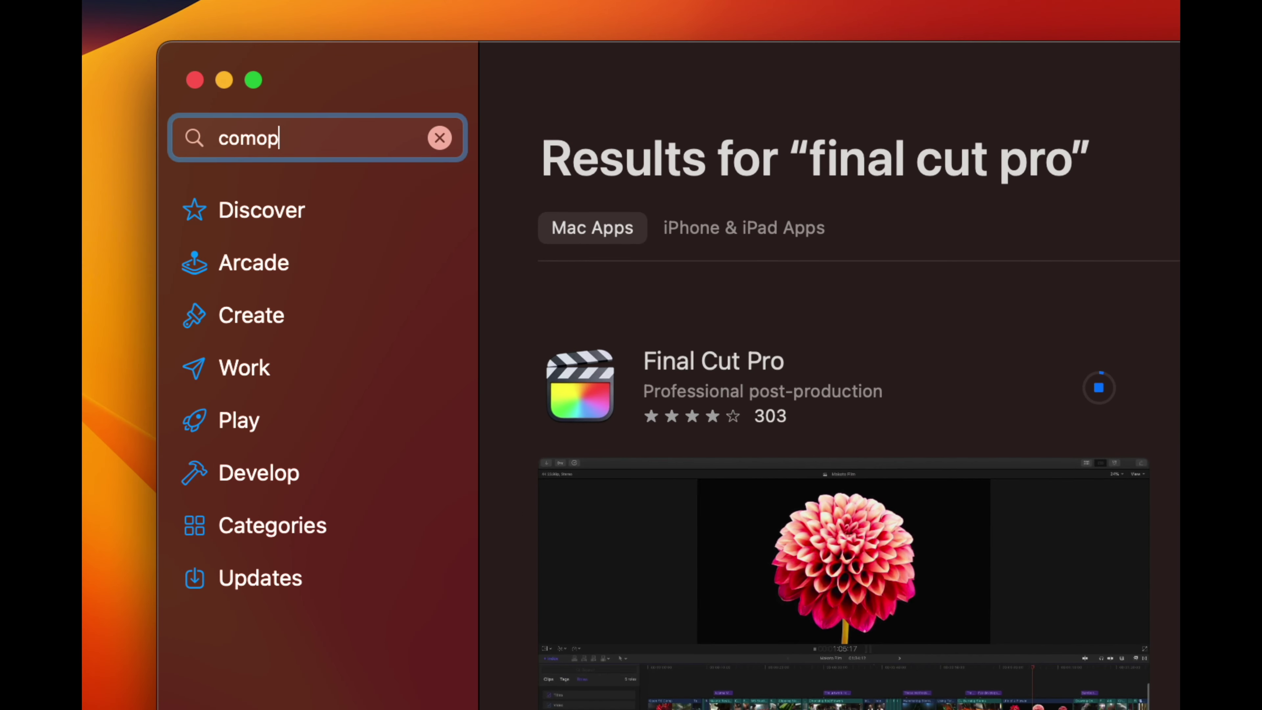
{"action": "key", "text": "BackSpace"}
{"action": "key", "text": "BackSpace"}
{"action": "type", "text": "pressor"}
{"action": "key", "text": "Return"}
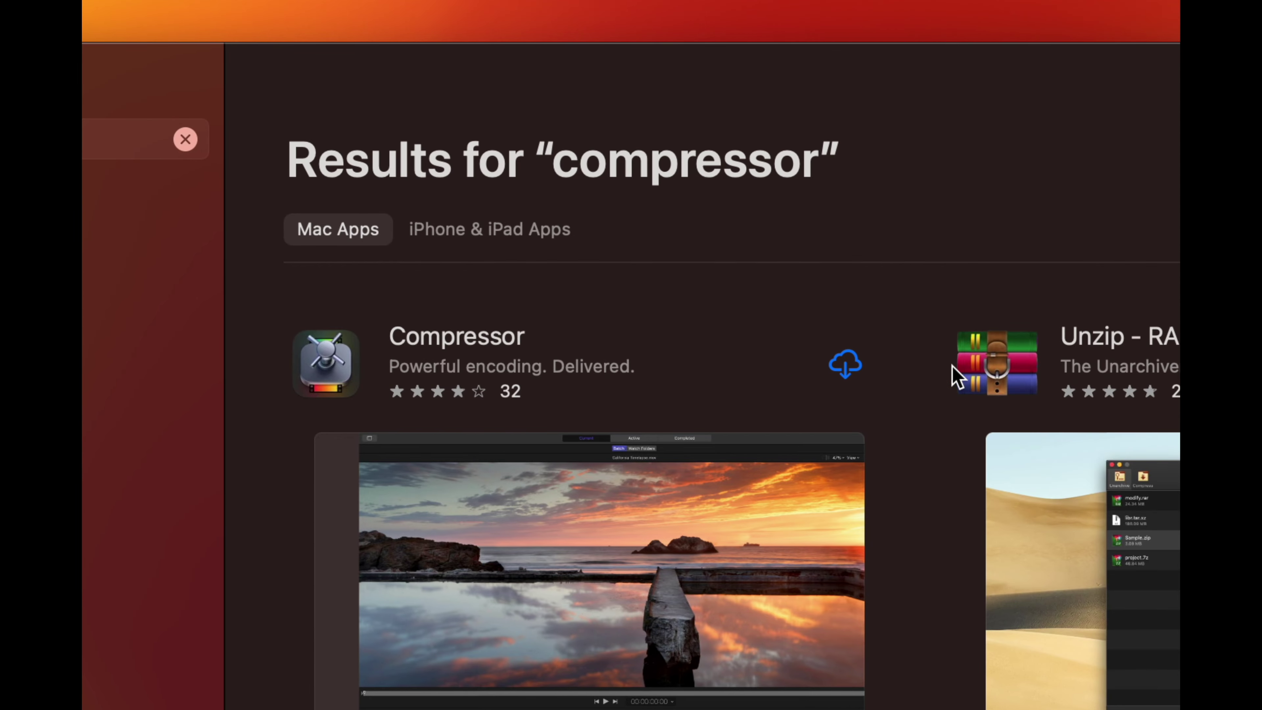
{"action": "left_click", "coordinate": [850, 372]}
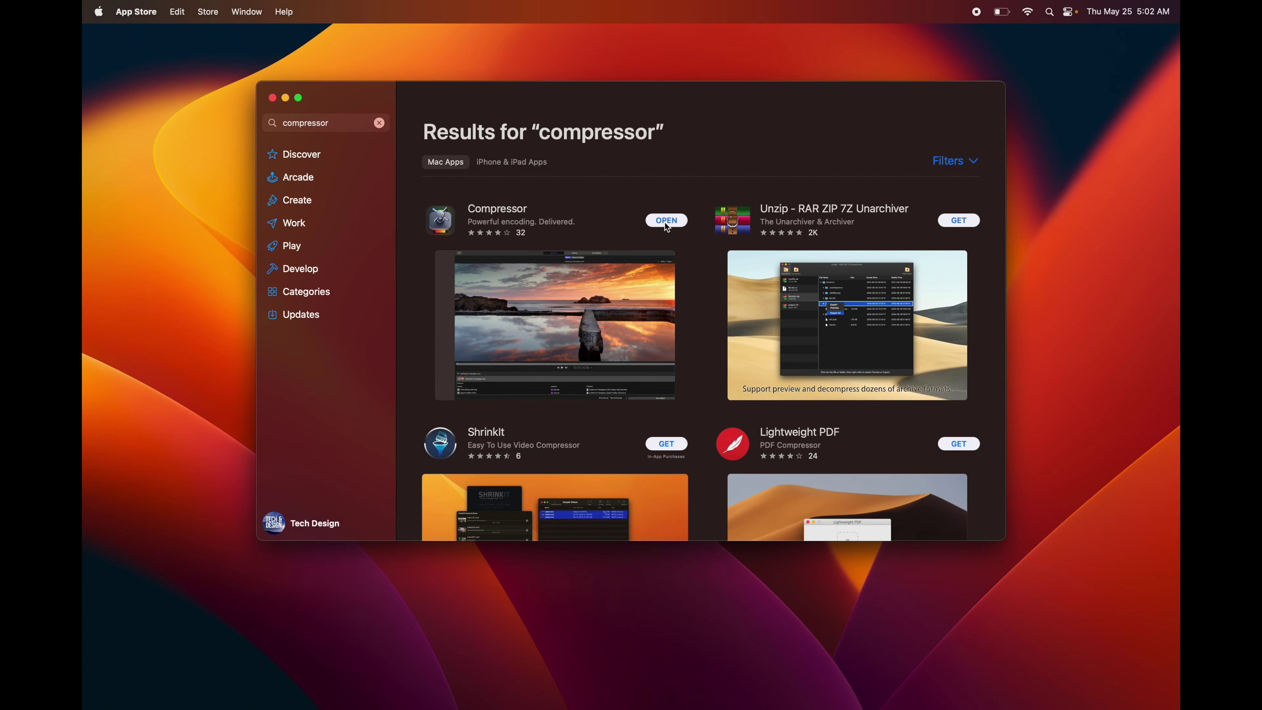
{"action": "mouse_move", "coordinate": [328, 696]}
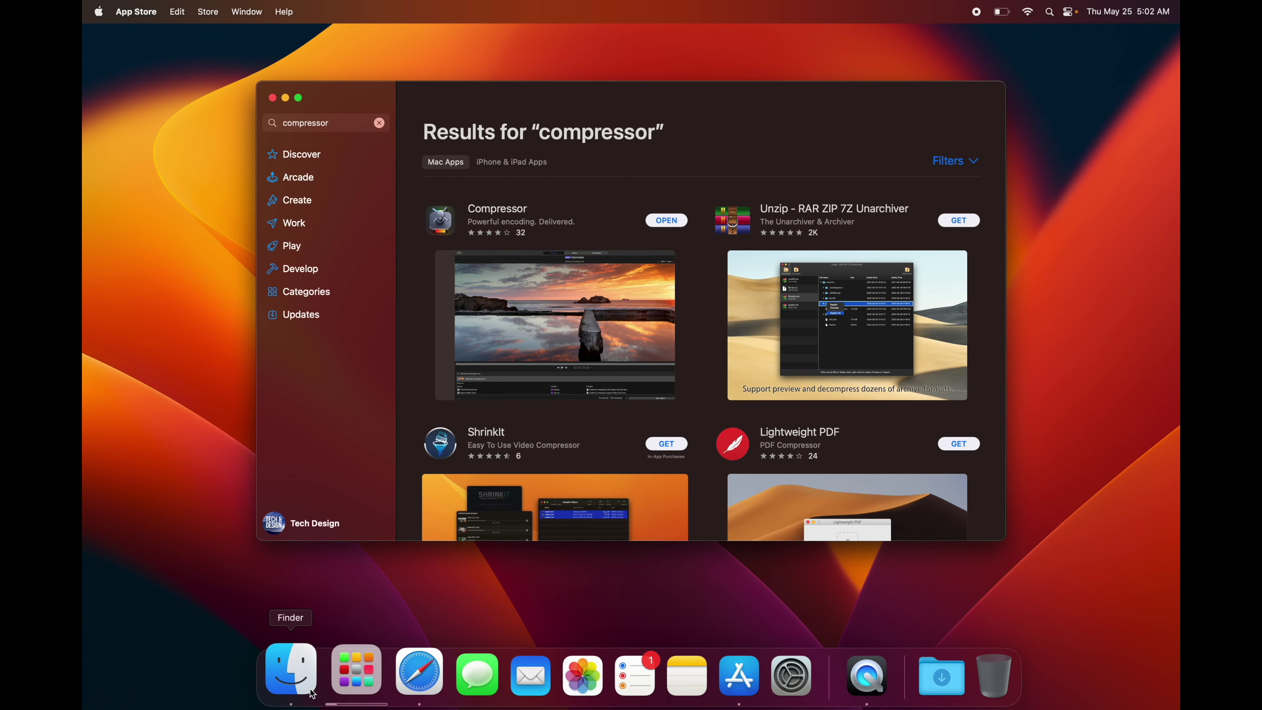
{"action": "left_click", "coordinate": [287, 671]}
- Show the Applications folder to confirm Final Cut Pro and Compressor, then clear the windows away
{"action": "left_click", "coordinate": [308, 175]}
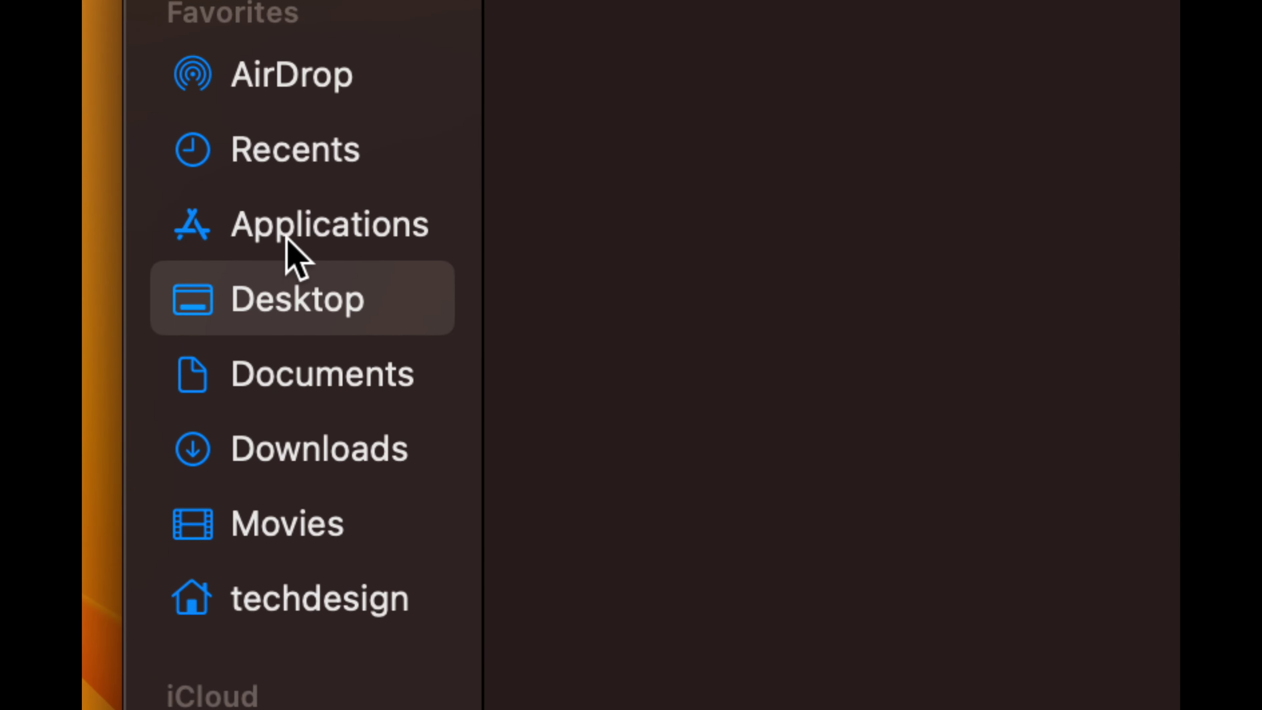
{"action": "left_click", "coordinate": [278, 242]}
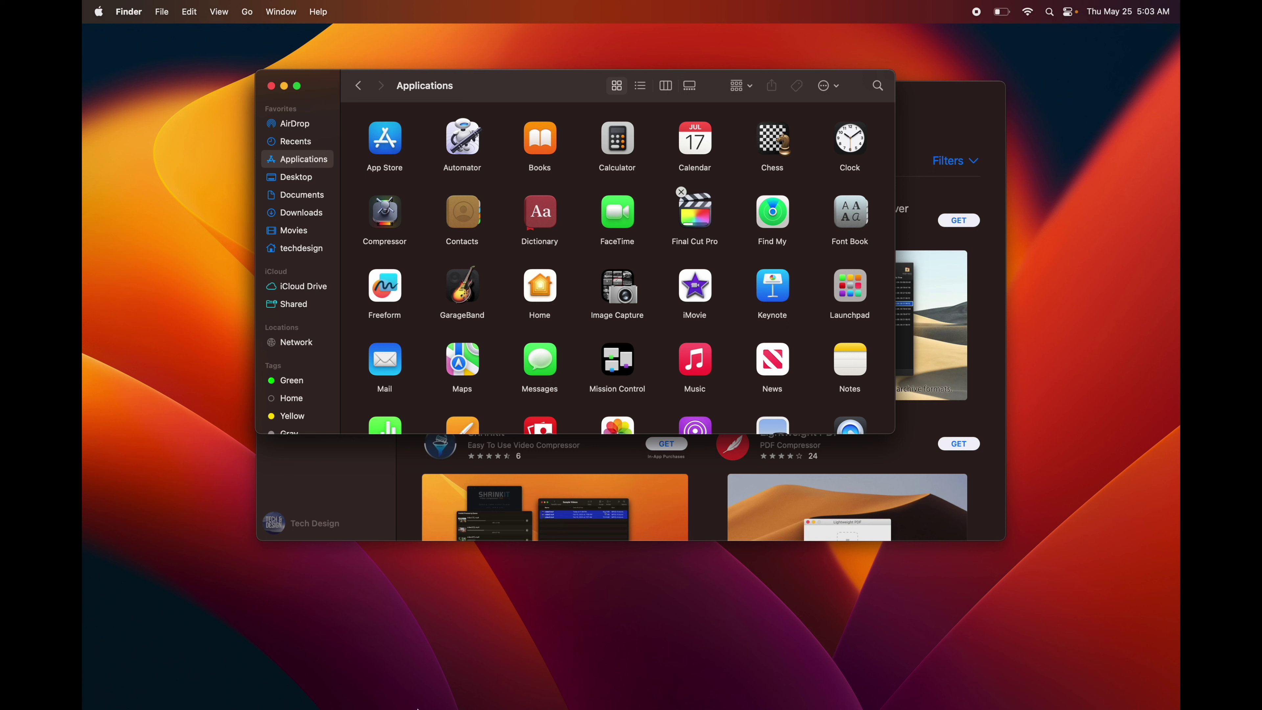
{"action": "mouse_move", "coordinate": [402, 698]}
{"action": "left_click", "coordinate": [493, 88]}
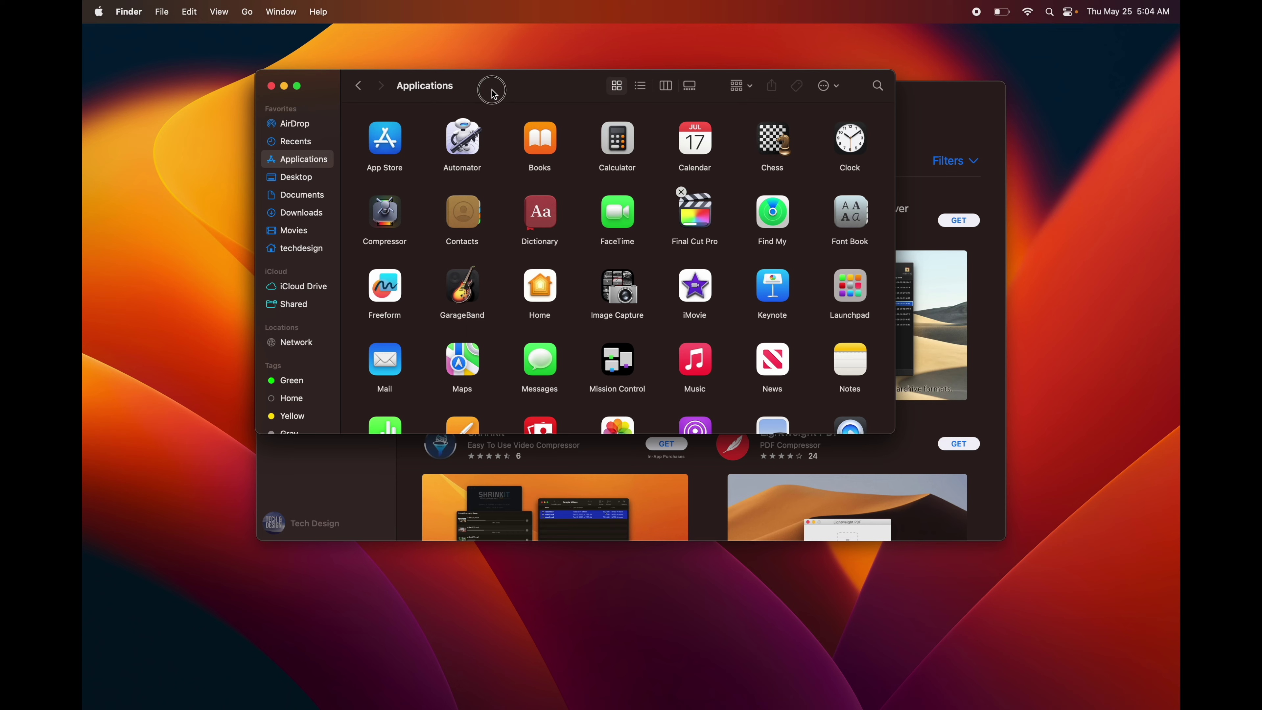